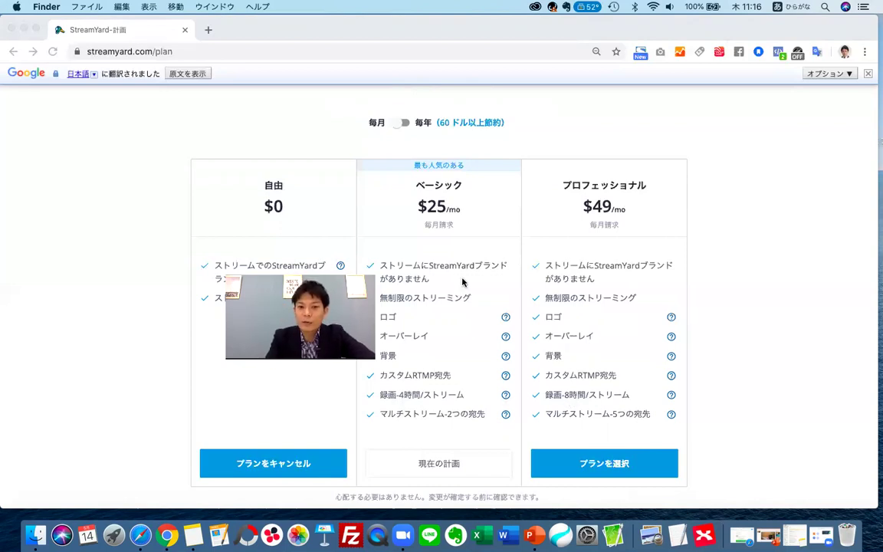
# Step: Review the plan comparison page and return to the list of upcoming broadcasts
pyautogui.scroll(3, 143, 127)
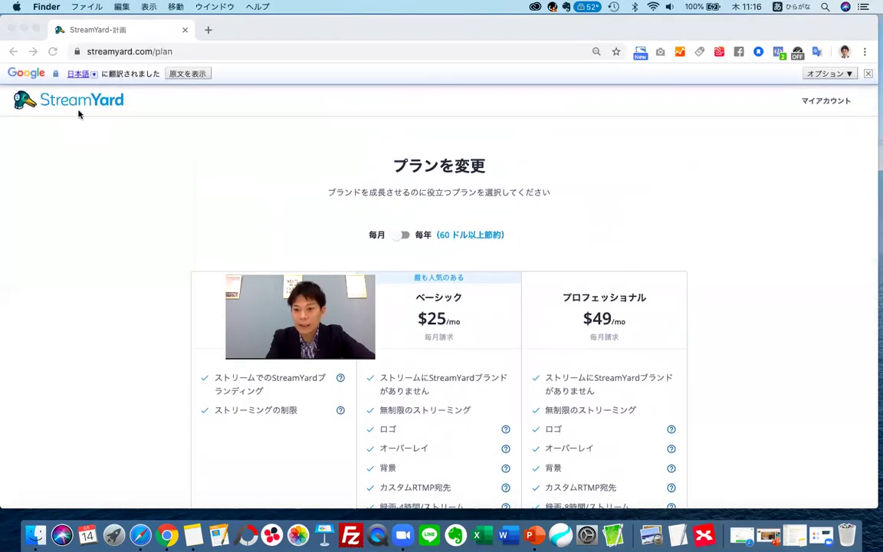
pyautogui.scroll(-3, 114, 227)
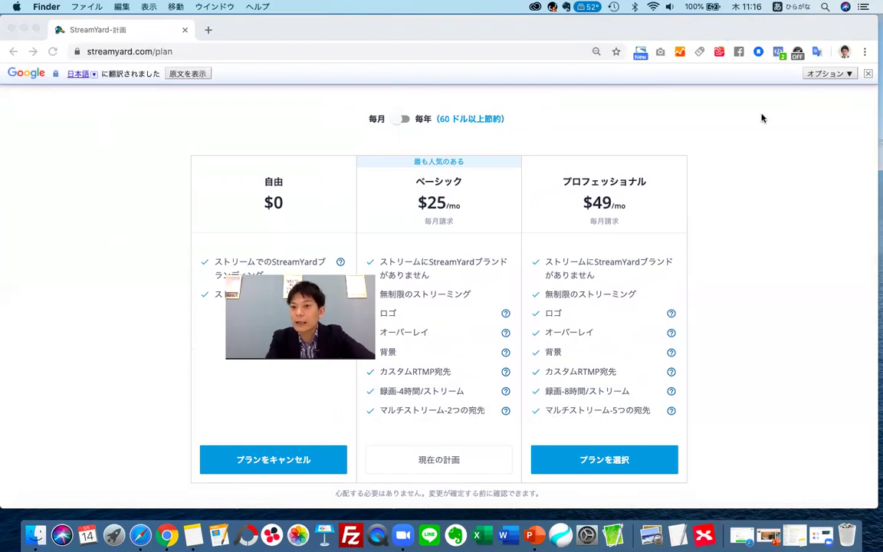
pyautogui.scroll(3, 614, 221)
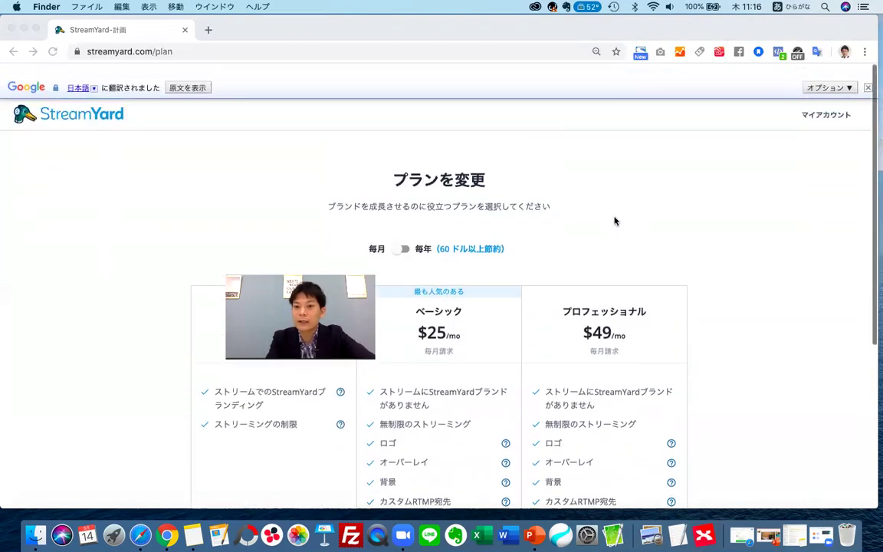
pyautogui.scroll(-1, 615, 221)
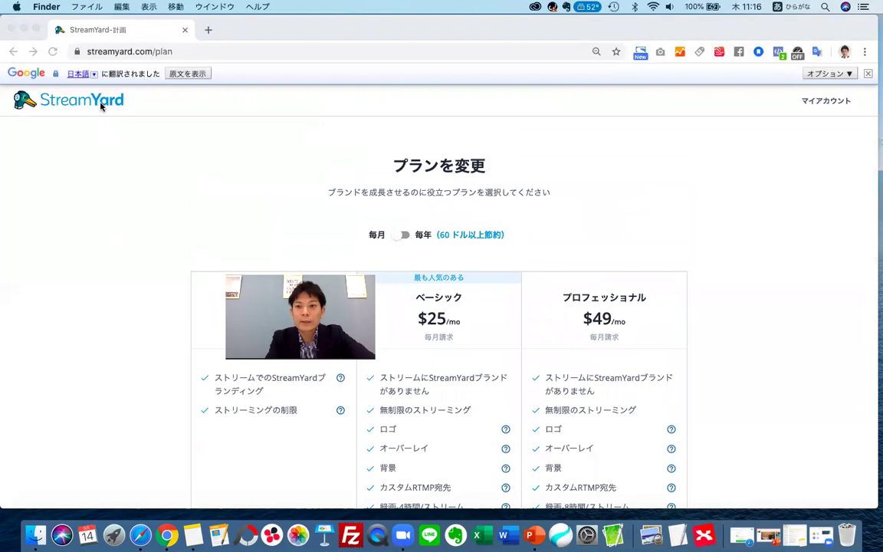
pyautogui.click(95, 106)
pyautogui.click(95, 106)
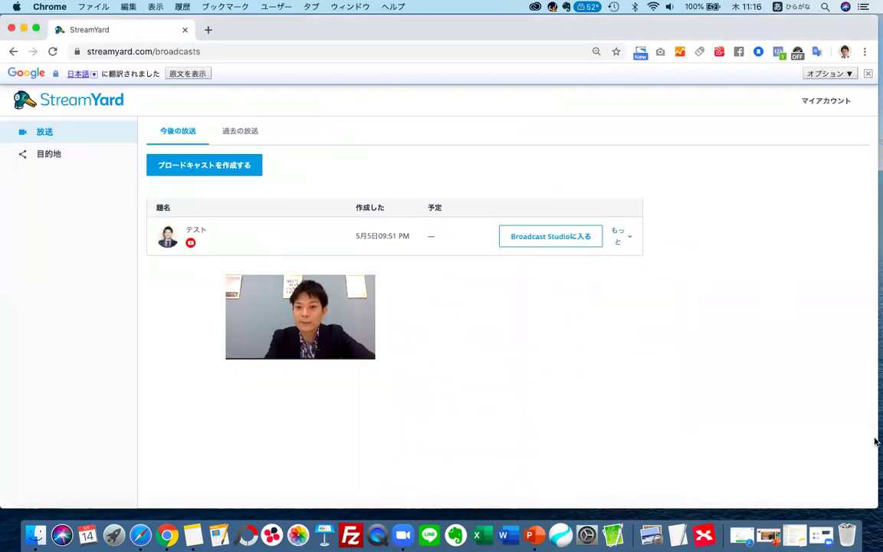
# Step: Enter the broadcast studio of the テスト broadcast and add the host's camera and audio to the stream
pyautogui.click(552, 237)
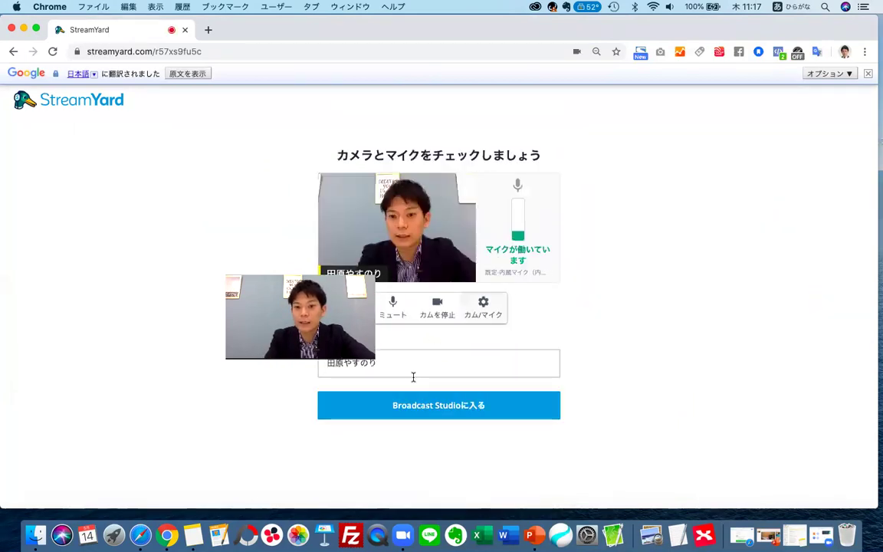
pyautogui.click(457, 409)
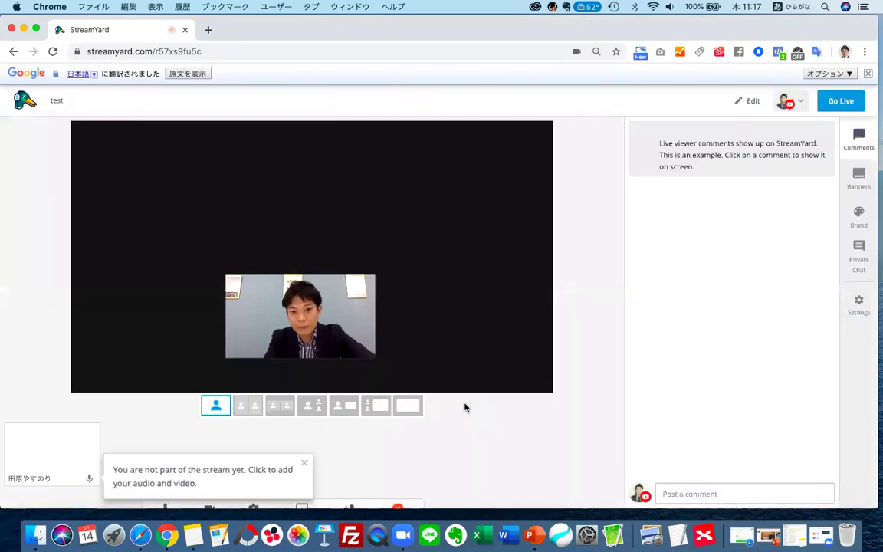
pyautogui.click(77, 460)
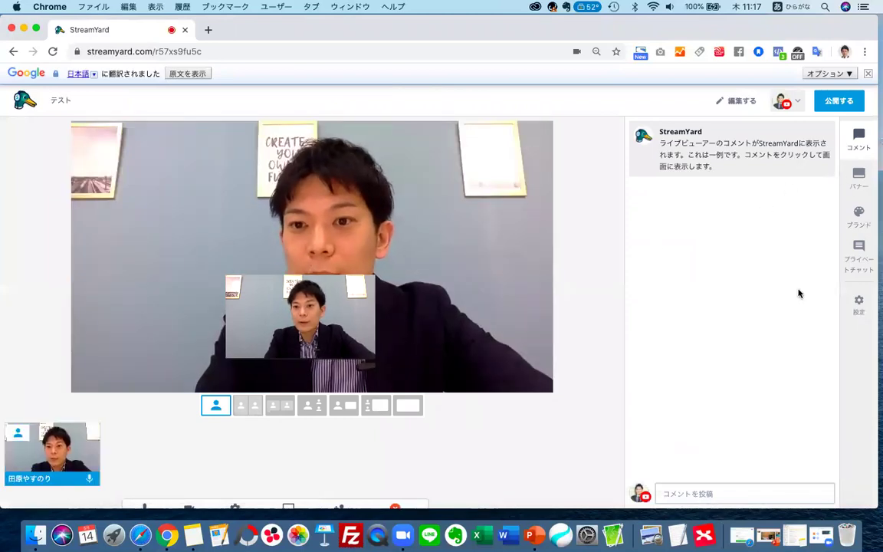
# Step: Open the brand settings and show the StreamYard logo on the stream, leaving it hidden at the end
pyautogui.click(859, 218)
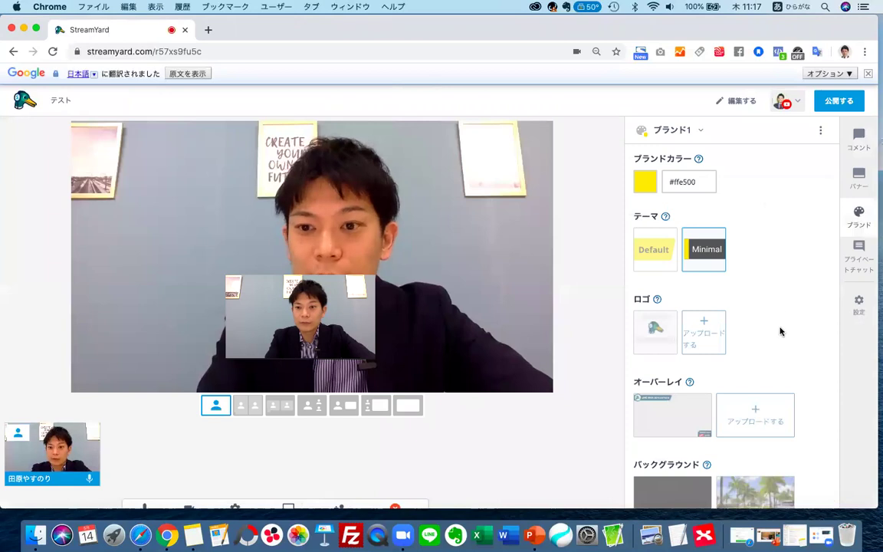
pyautogui.click(654, 337)
pyautogui.click(655, 338)
pyautogui.click(655, 339)
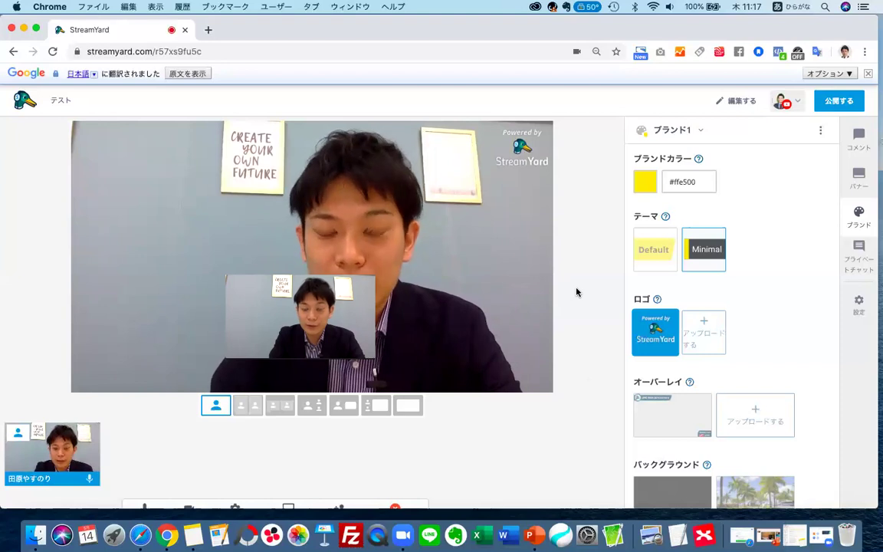
pyautogui.click(655, 336)
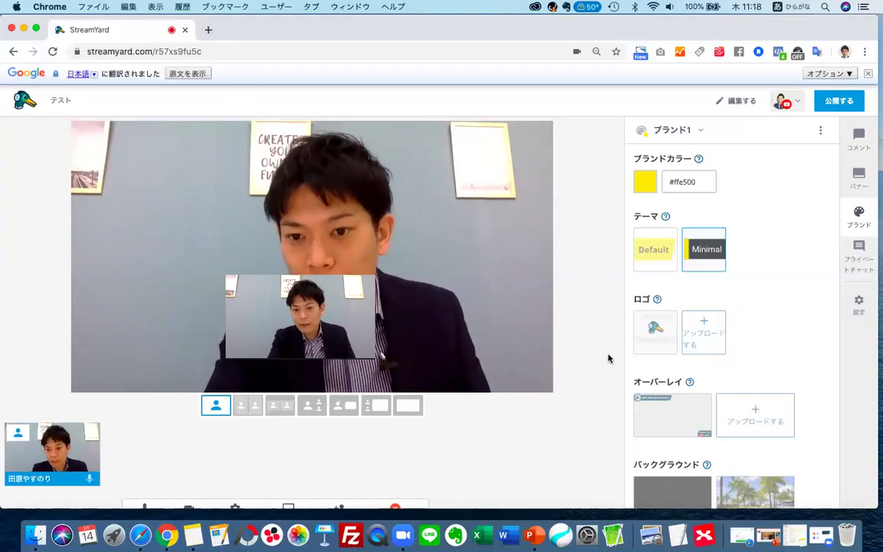
pyautogui.click(652, 337)
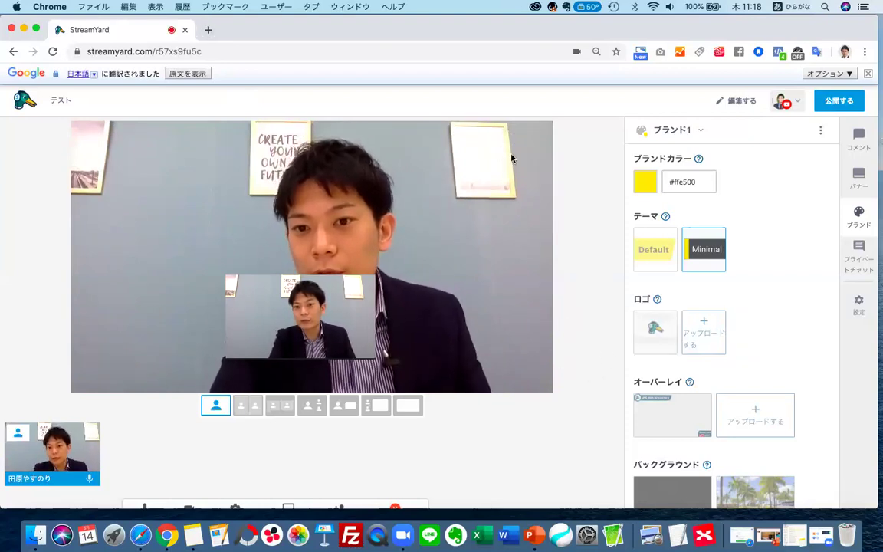
# Step: Try the palm-tree park picture as the stream background and turn the background off again
pyautogui.scroll(-1, 577, 221)
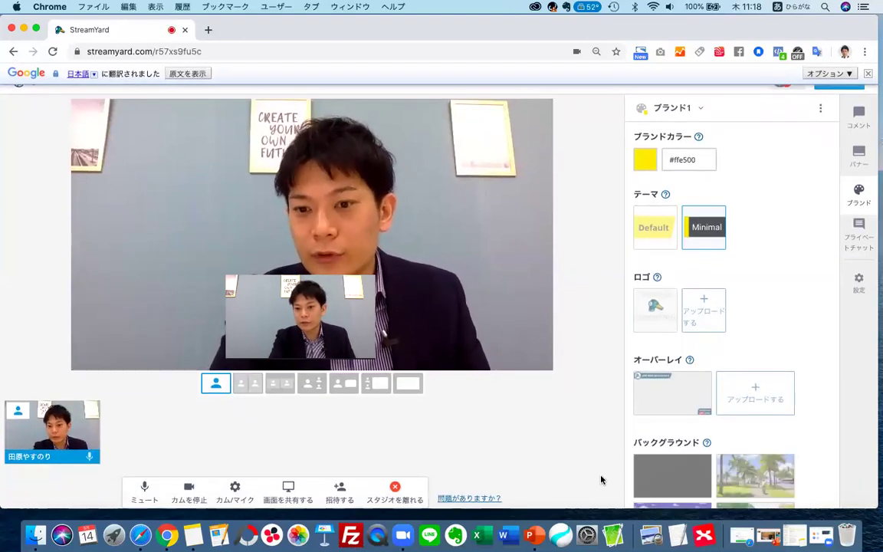
pyautogui.scroll(-3, 750, 418)
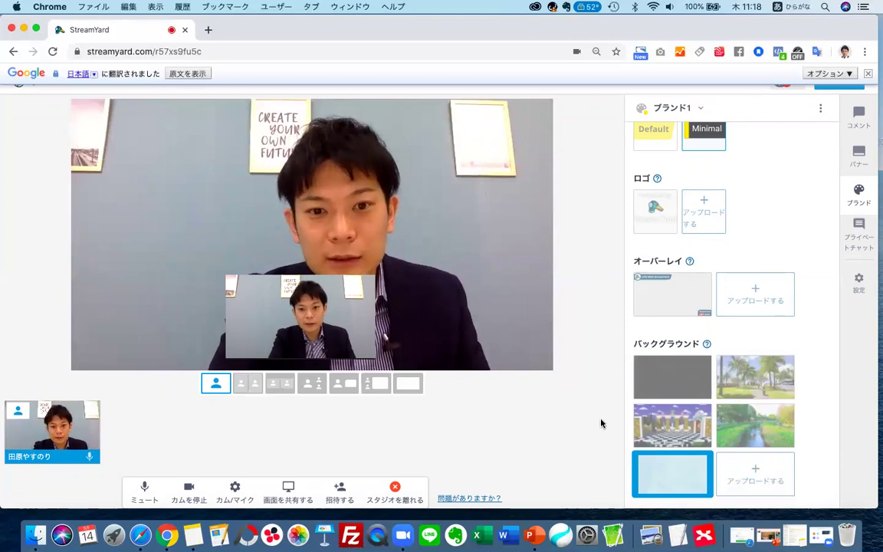
pyautogui.click(782, 392)
pyautogui.click(756, 381)
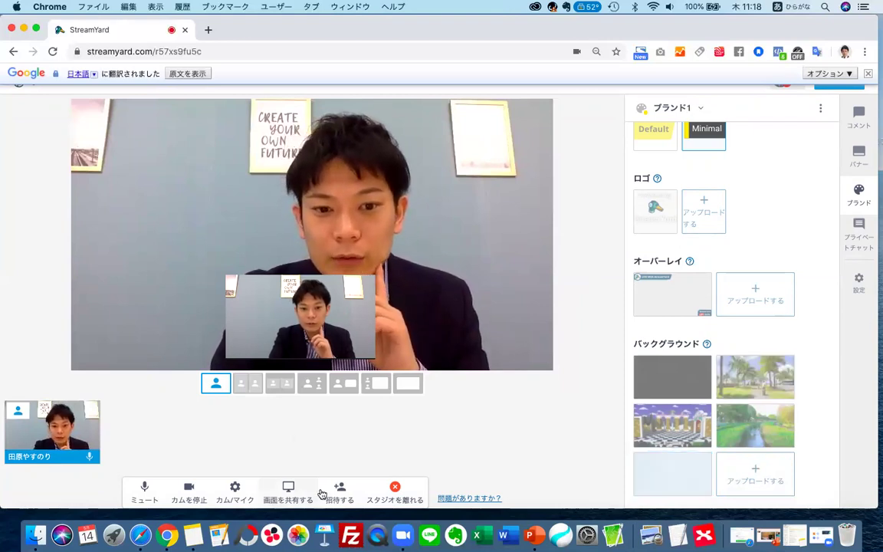
# Step: Open a blank browser tab and share that Chrome tab (新しいタブ) on the stream
pyautogui.click(208, 31)
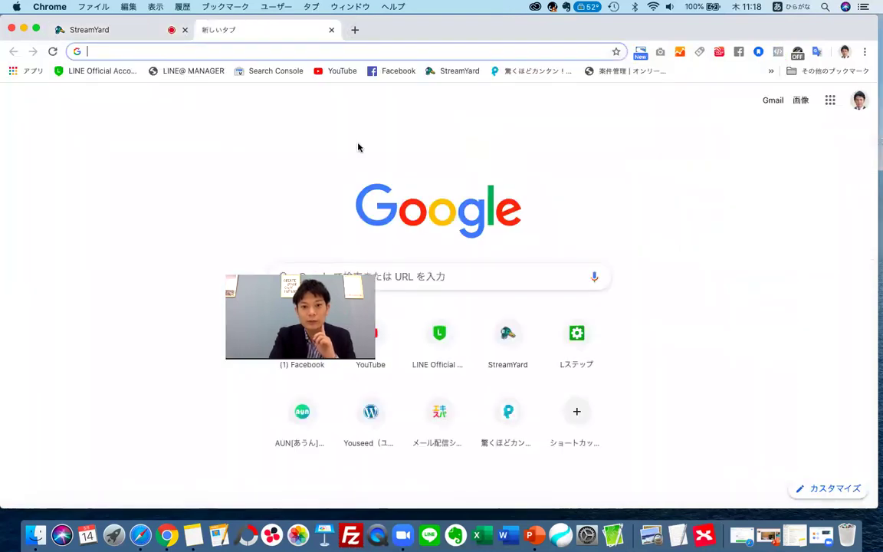
pyautogui.click(113, 34)
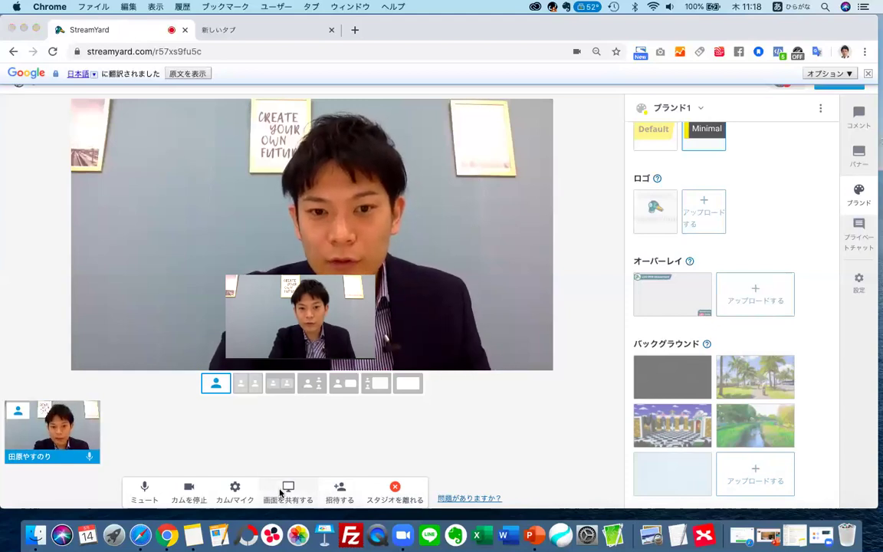
pyautogui.click(288, 491)
pyautogui.click(551, 117)
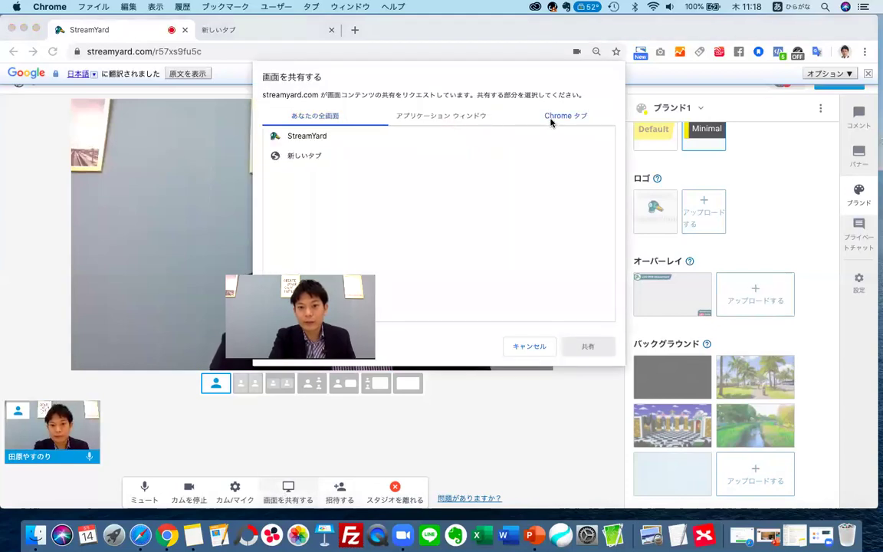
pyautogui.click(321, 157)
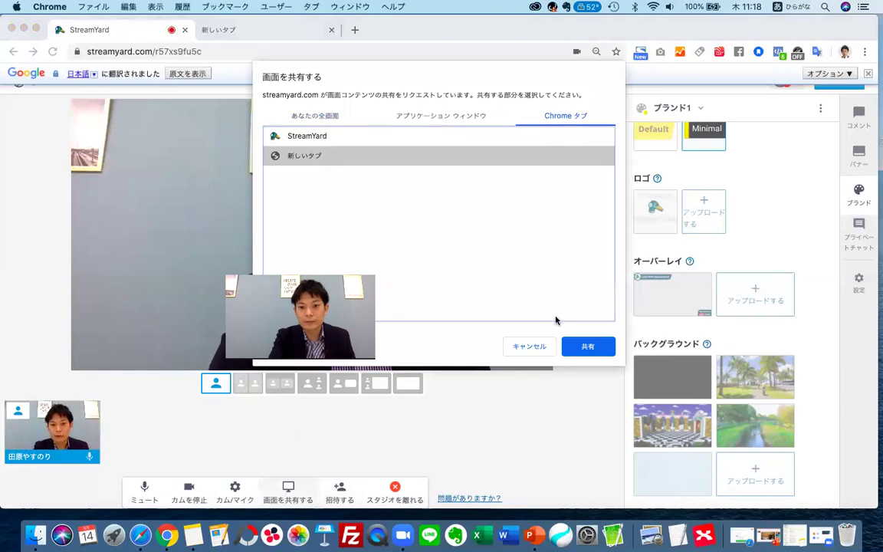
pyautogui.click(590, 348)
pyautogui.click(116, 30)
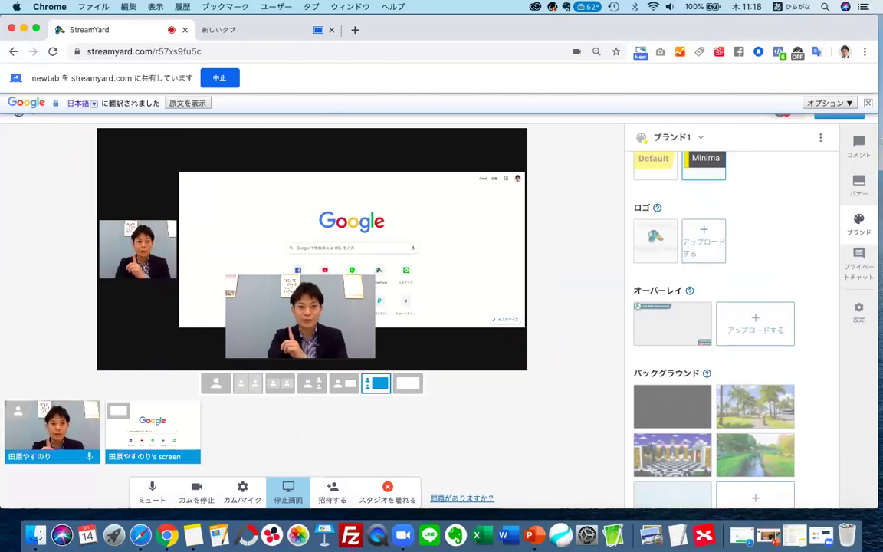
# Step: Compare the large-screen layout with the camera-beside-screen layout, keep the latter, and show the StreamYard logo
pyautogui.click(350, 388)
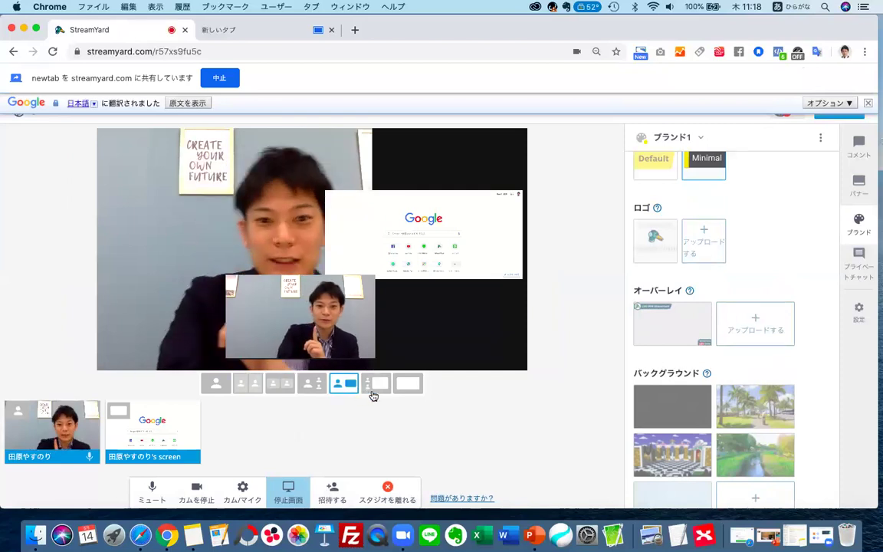
pyautogui.click(374, 393)
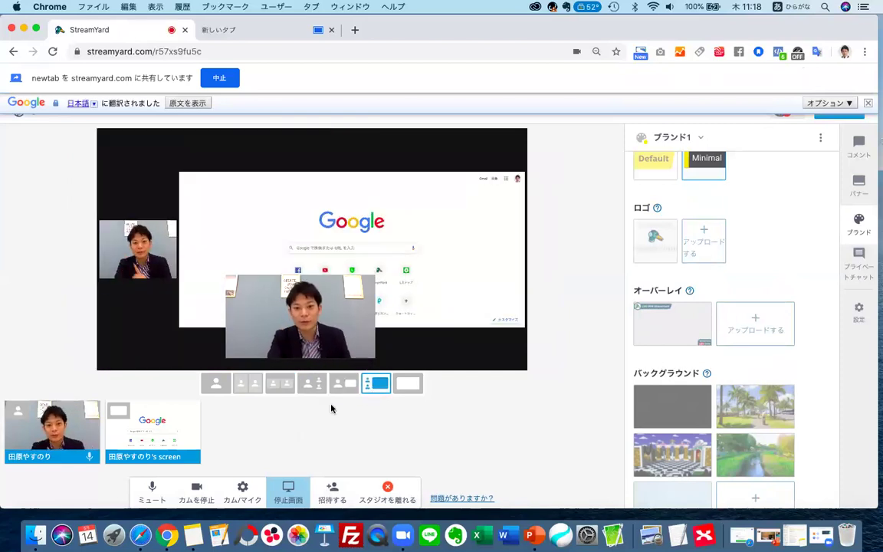
pyautogui.click(345, 386)
pyautogui.click(653, 244)
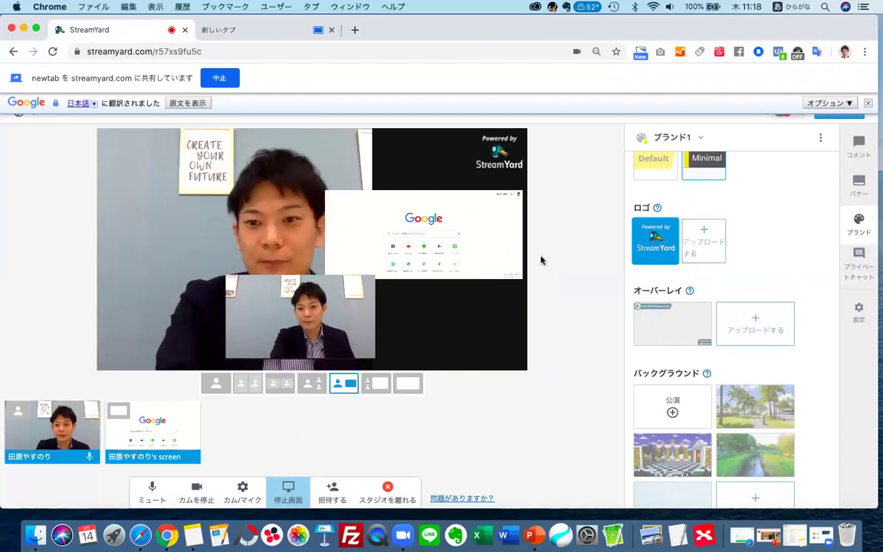
pyautogui.moveTo(662, 246)
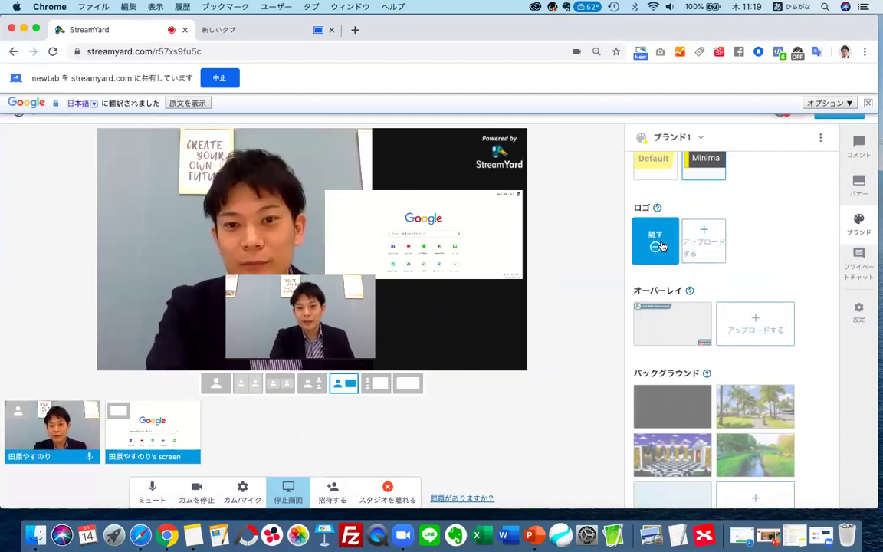
# Step: Set the layout with a small camera beside the large shared screen and apply the palm-tree park background
pyautogui.click(312, 384)
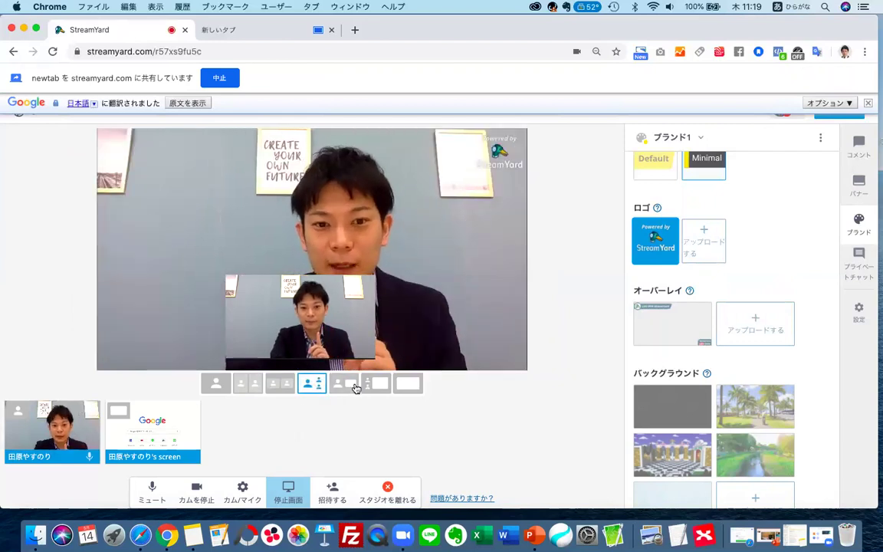
pyautogui.click(351, 385)
pyautogui.click(370, 390)
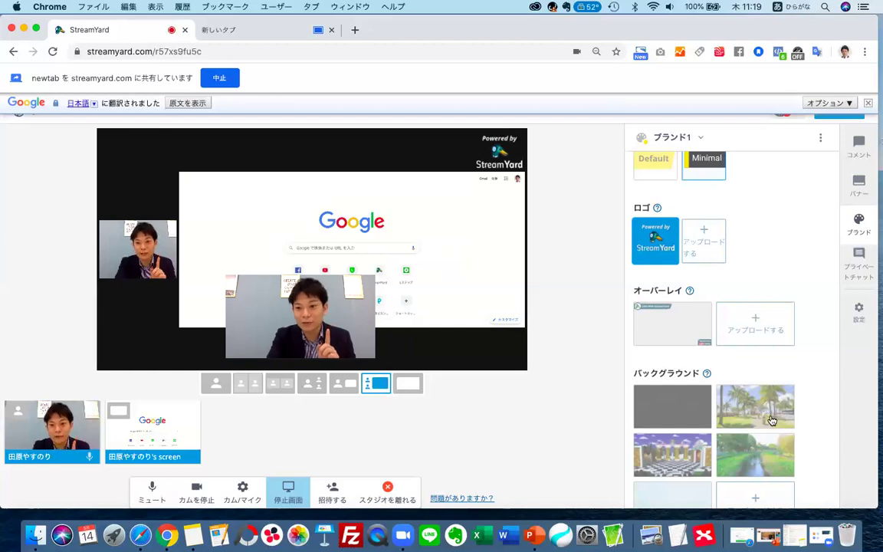
pyautogui.click(772, 418)
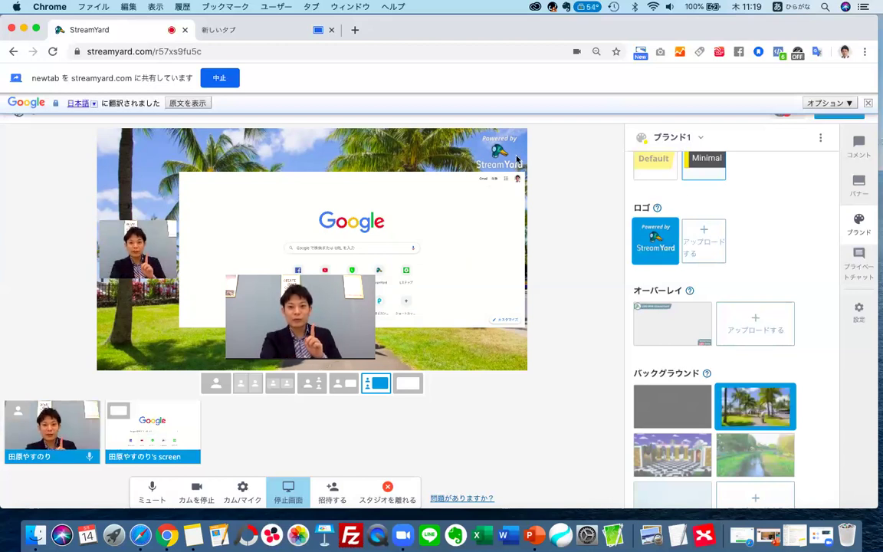
# Step: Hide the StreamYard logo, and show the LIVE With StreamYard overlay briefly before hiding it again
pyautogui.click(637, 246)
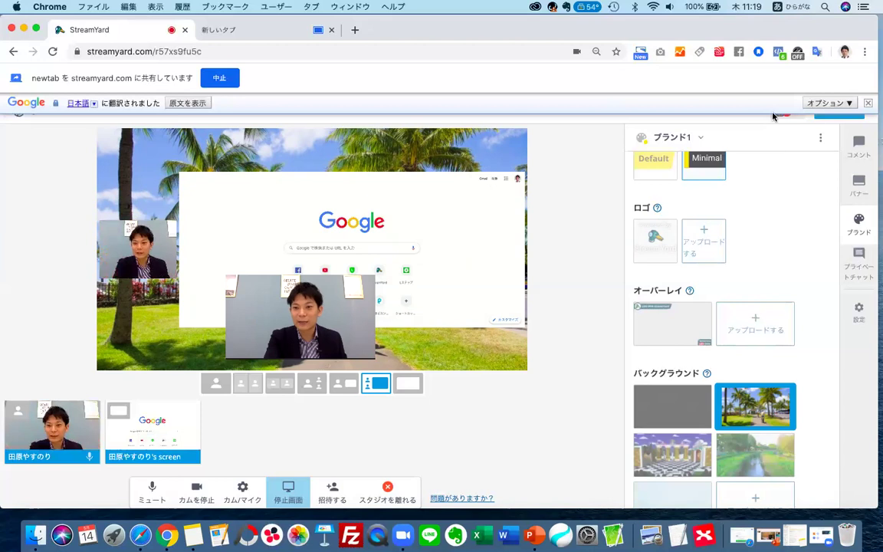
pyautogui.click(672, 326)
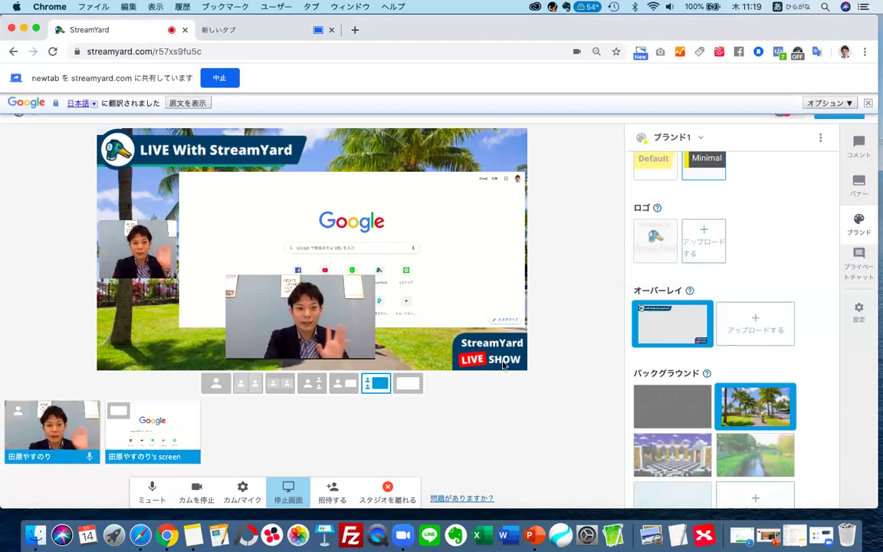
pyautogui.click(675, 328)
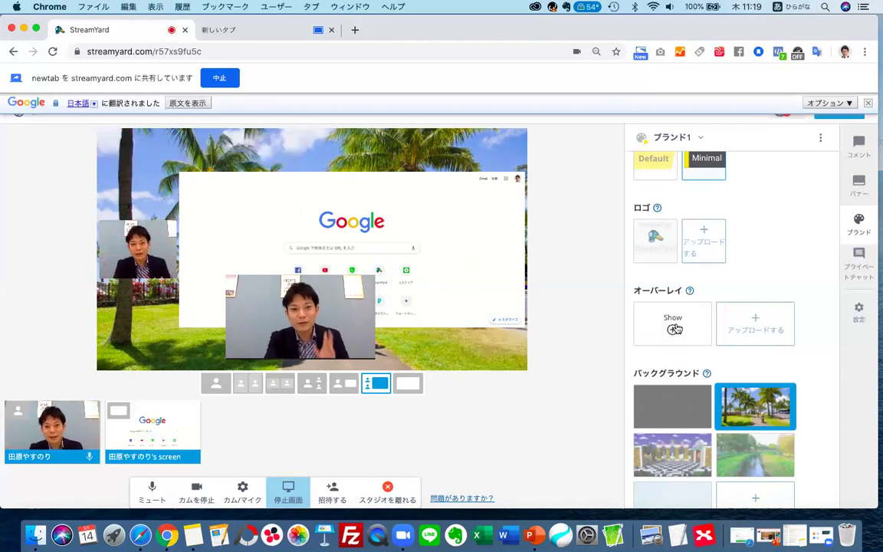
# Step: Try to post the stream comment 今日のテーマはストリームヤード の有料版のメリットを解説しています
pyautogui.scroll(2, 767, 260)
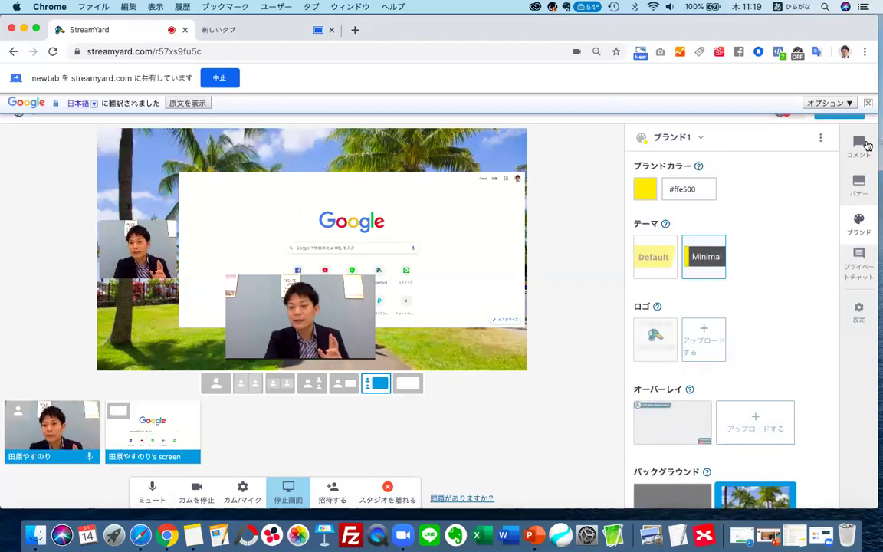
pyautogui.click(861, 146)
pyautogui.click(710, 470)
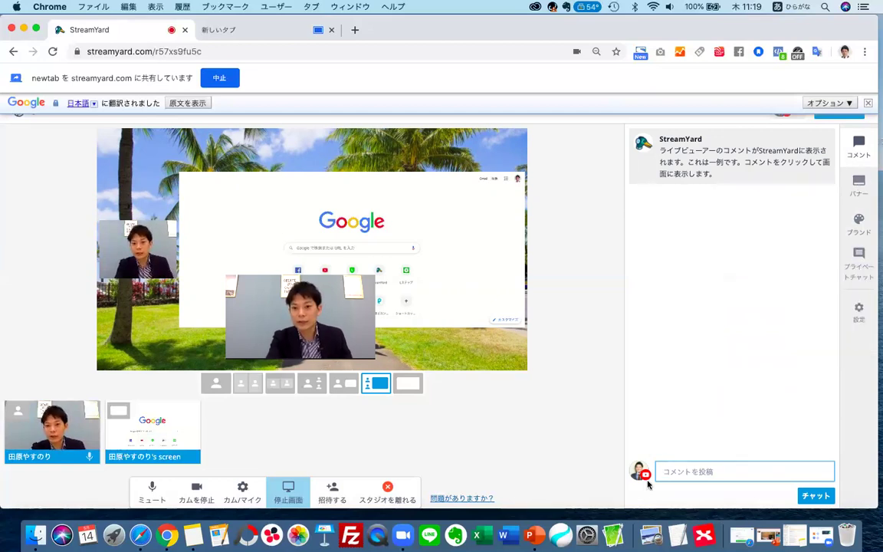
pyautogui.write('今日の')
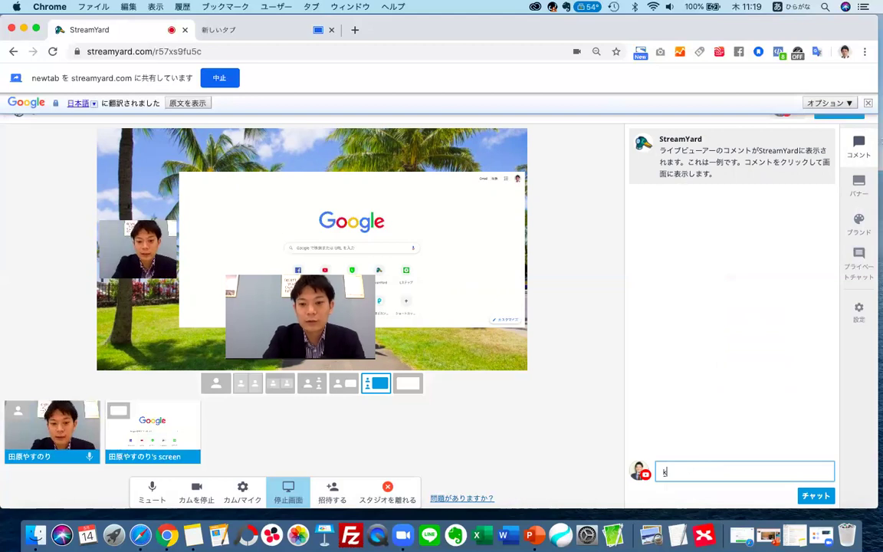
pyautogui.write('テーマは')
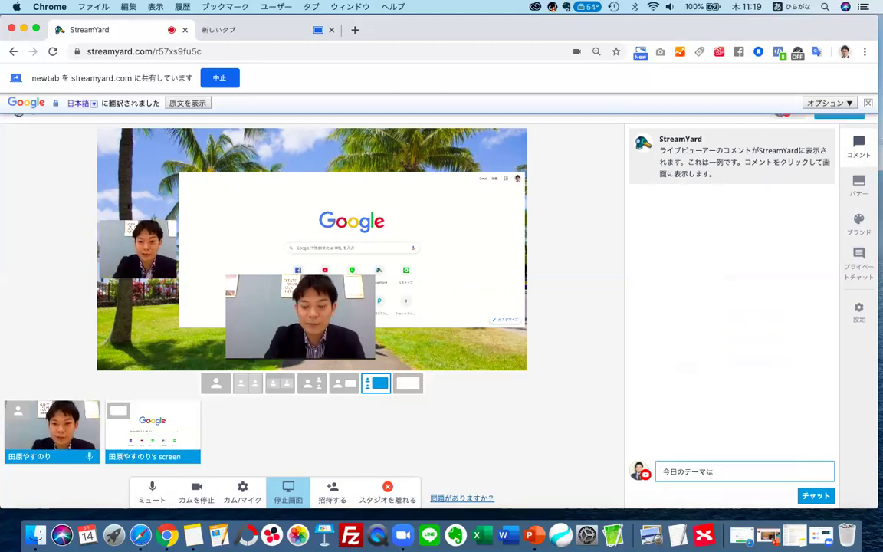
pyautogui.write('ストリームヤード')
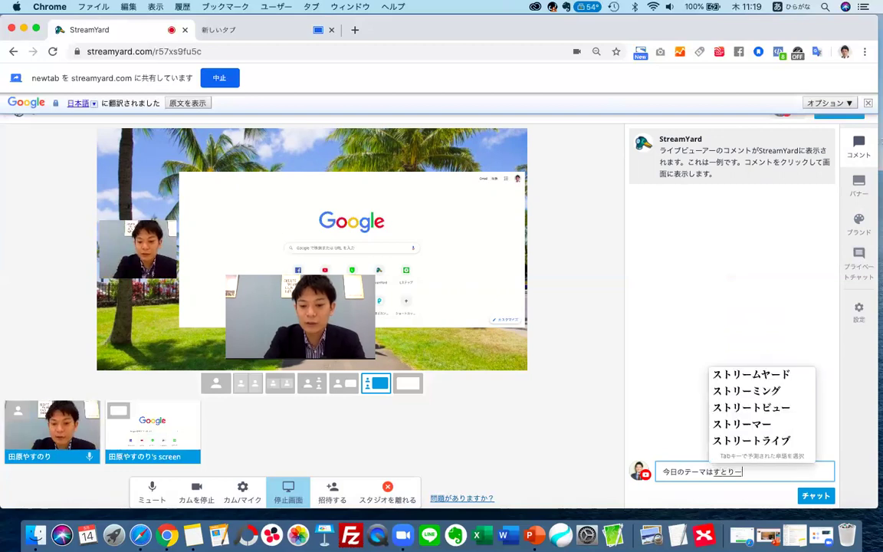
pyautogui.write(' の有料版')
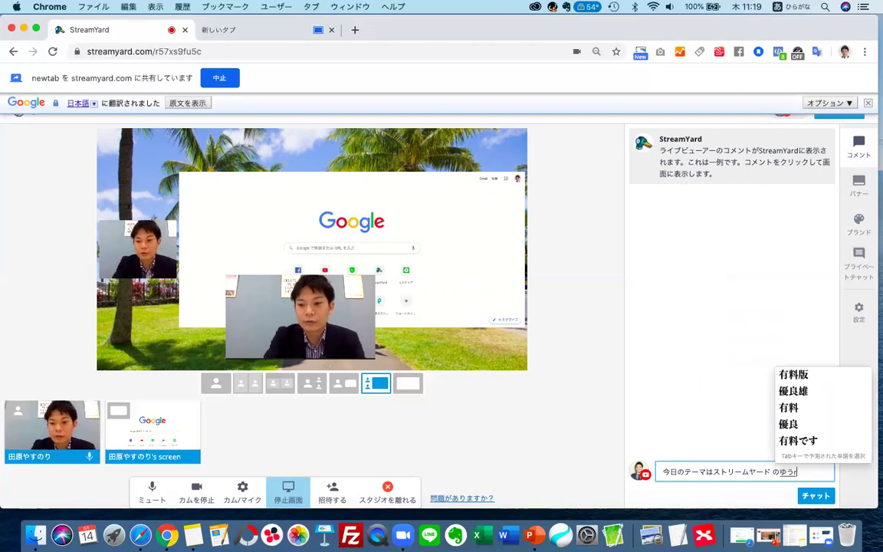
pyautogui.write('と')
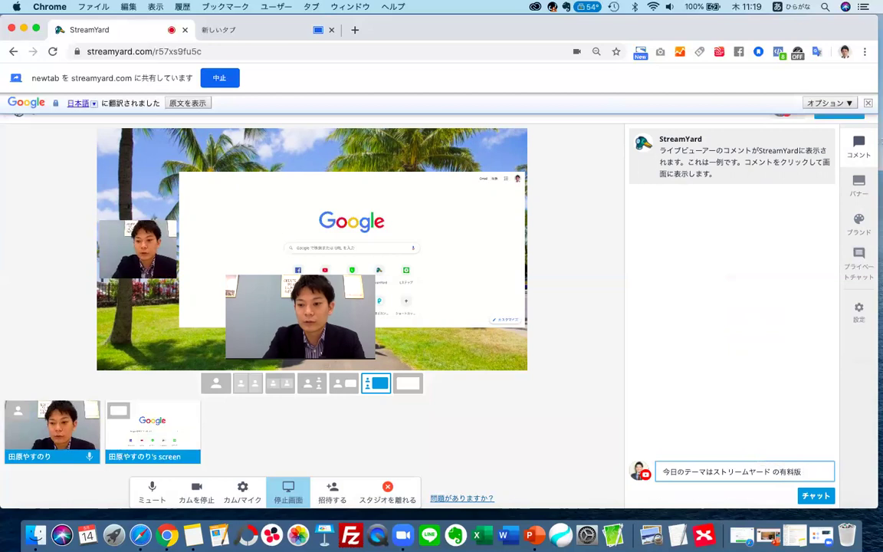
pyautogui.write('の')
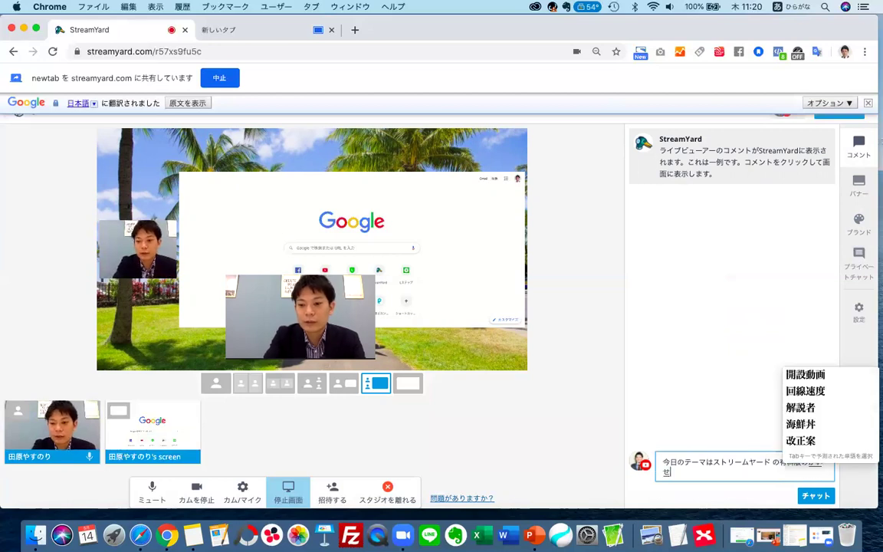
pyautogui.write('メリットを')
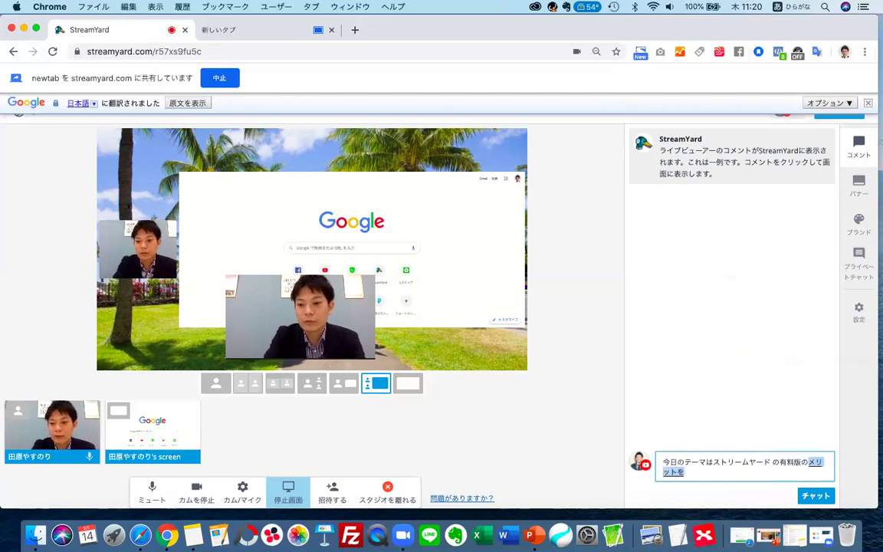
pyautogui.write('解説しています')
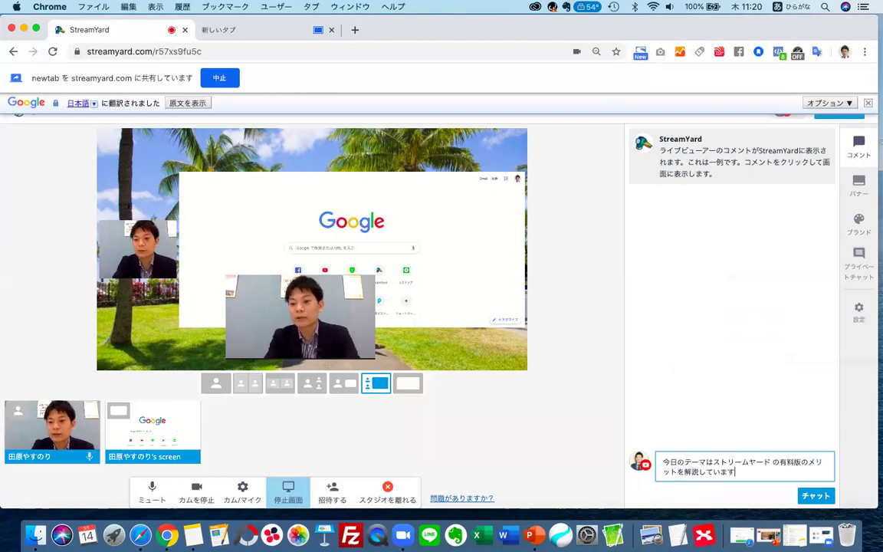
pyautogui.click(810, 497)
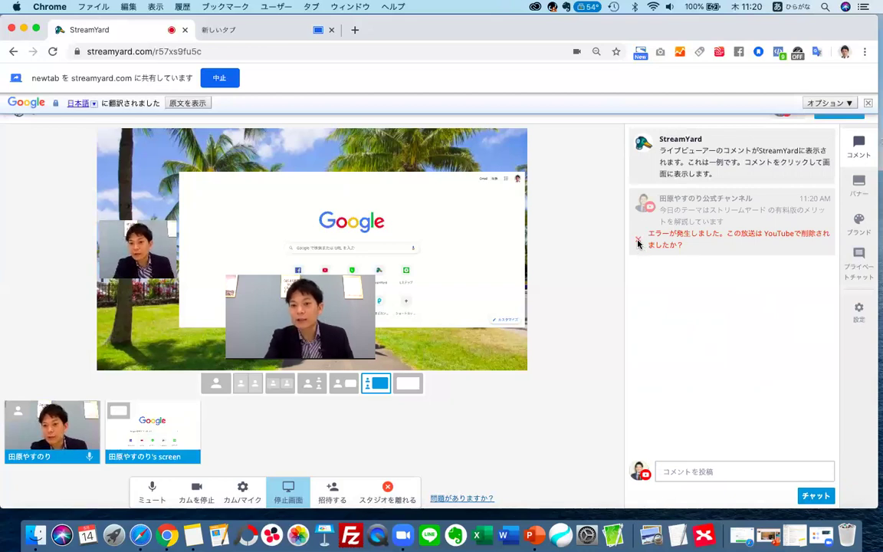
# Step: Show the プレゼント動画 banner folder and switch the layout to a large camera beside a small shared screen
pyautogui.click(859, 185)
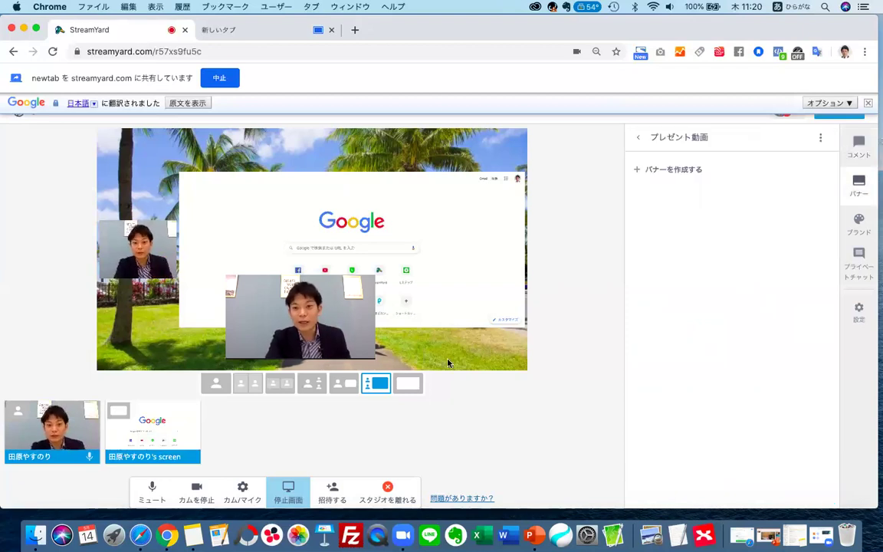
pyautogui.scroll(2, 460, 359)
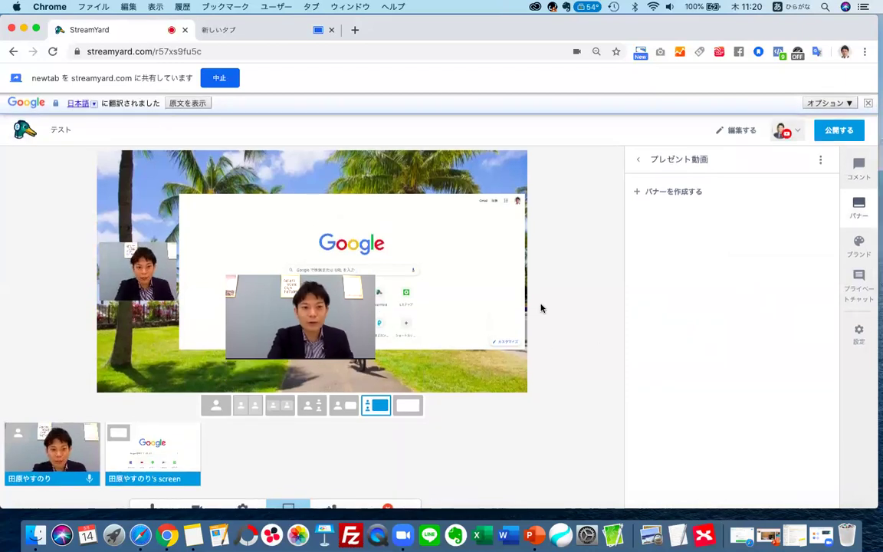
pyautogui.scroll(-1, 542, 307)
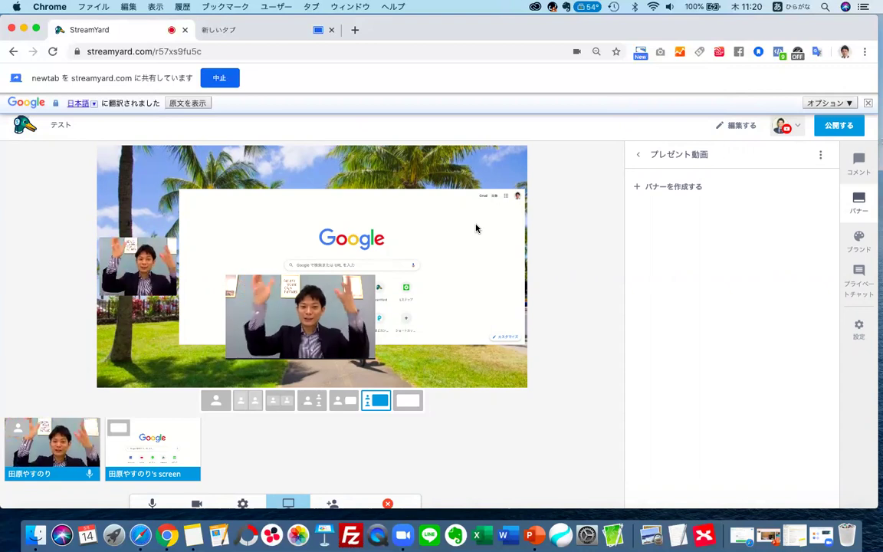
pyautogui.click(344, 402)
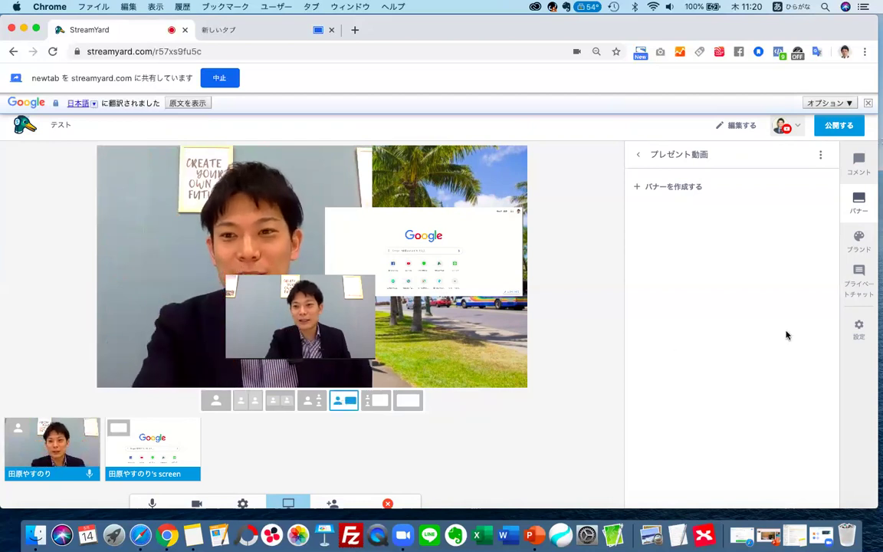
# Step: Create a banner with the text 今日のテーマ in the プレゼント動画 folder and show it on the stream
pyautogui.click(858, 239)
pyautogui.click(858, 201)
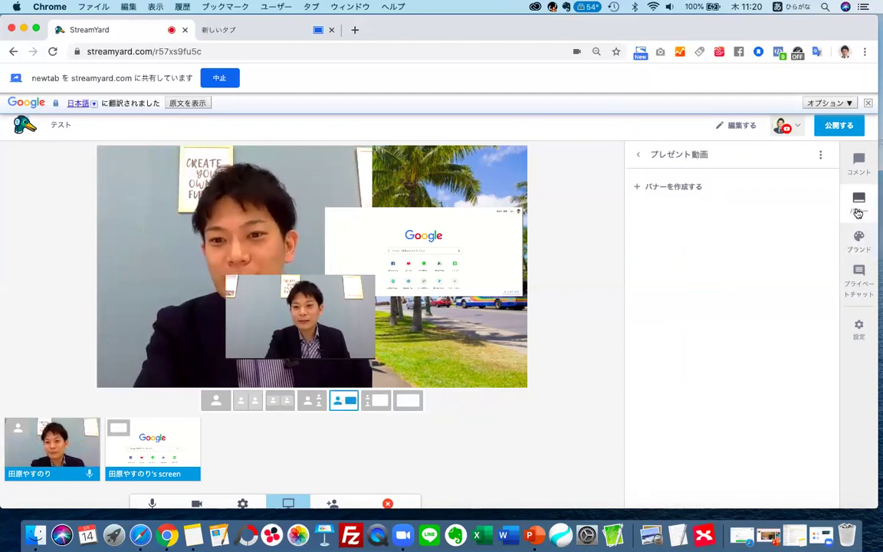
pyautogui.click(697, 187)
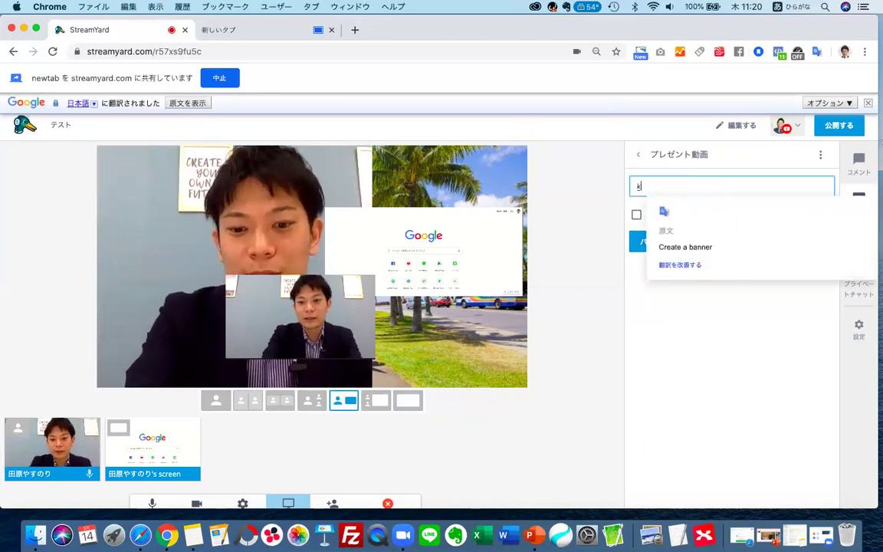
pyautogui.write('今日のテーマ')
pyautogui.press('Return')
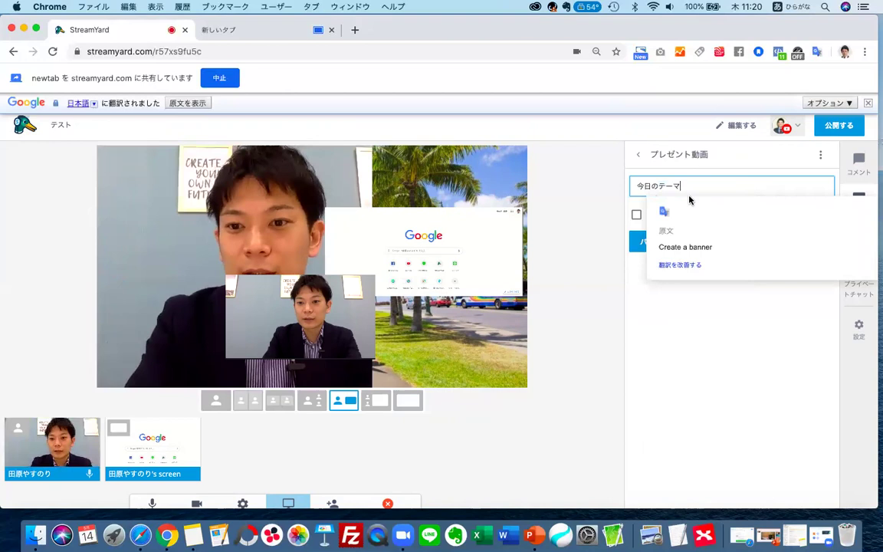
pyautogui.click(638, 243)
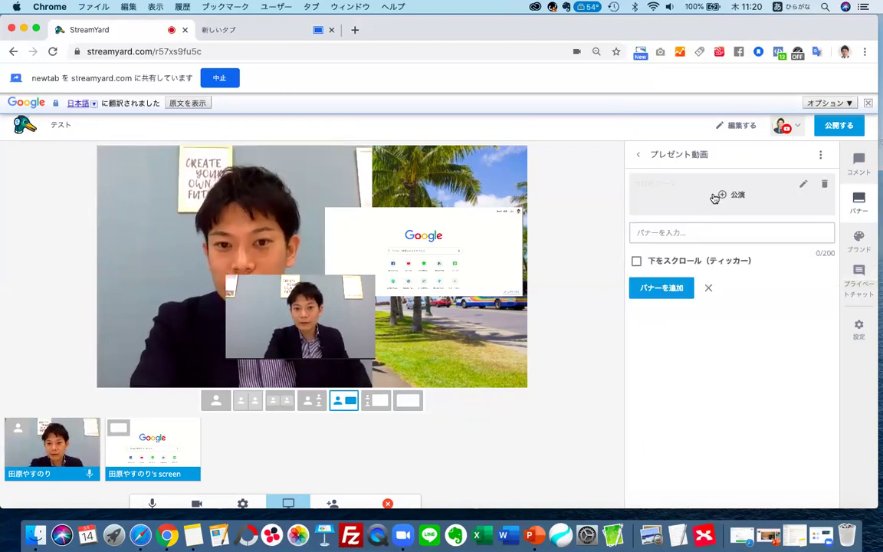
pyautogui.click(717, 195)
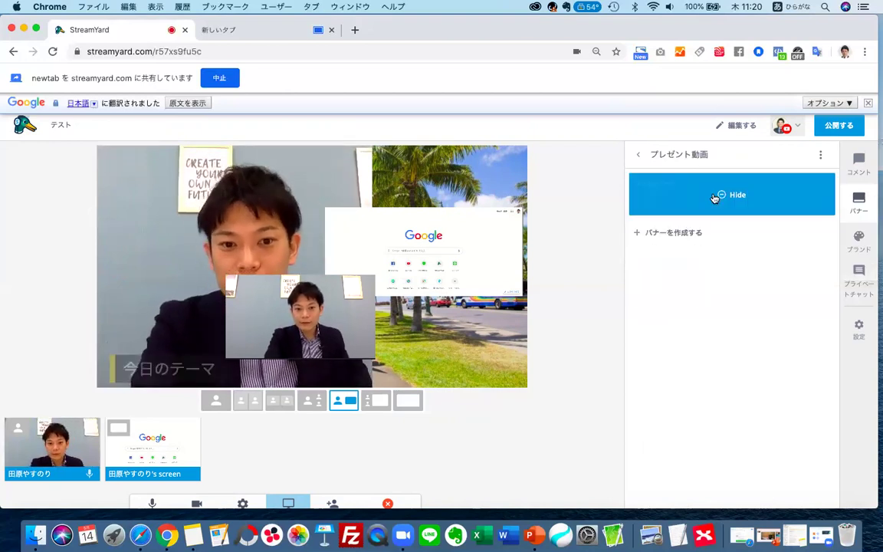
# Step: Apply the Default brand theme and preview the banner in the large-screen layout before restoring the large-camera layout
pyautogui.click(860, 241)
pyautogui.click(656, 276)
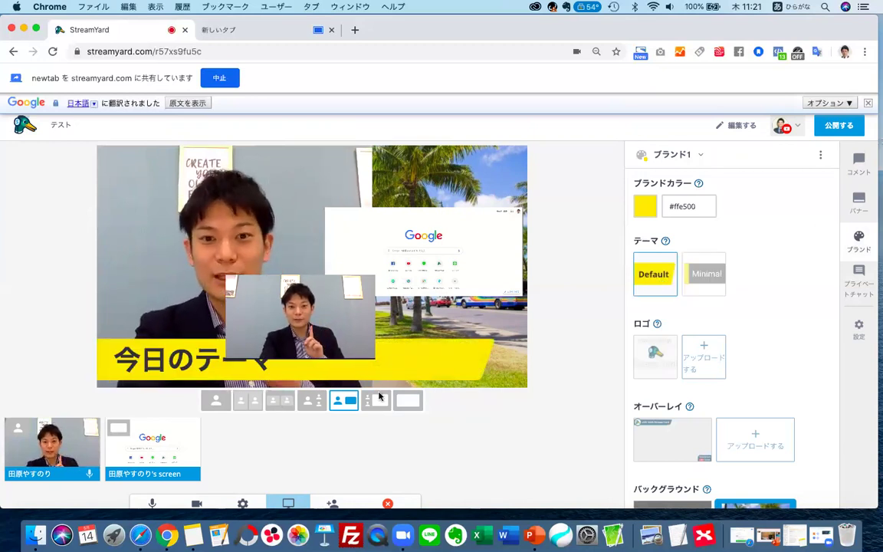
pyautogui.click(376, 401)
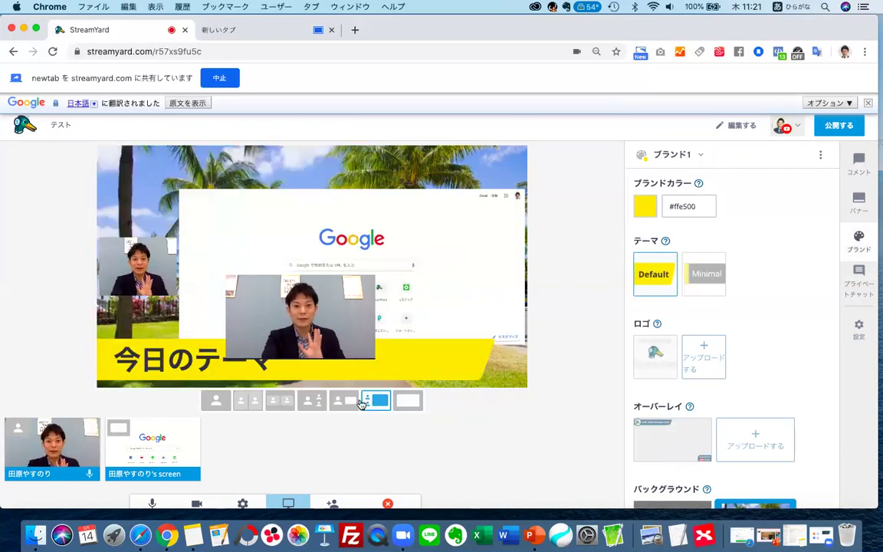
pyautogui.click(344, 401)
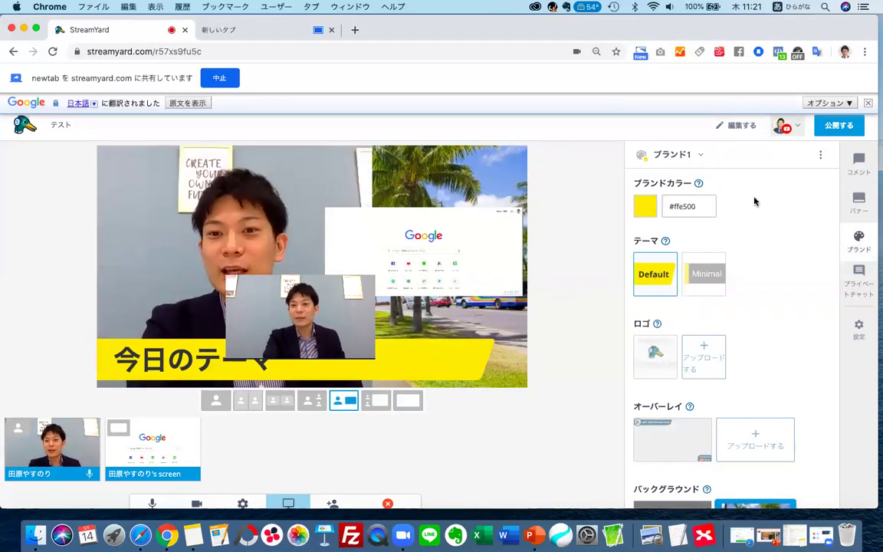
# Step: Hide the 今日のテーマ banner and turn off the Japanese translation of the studio page
pyautogui.click(872, 209)
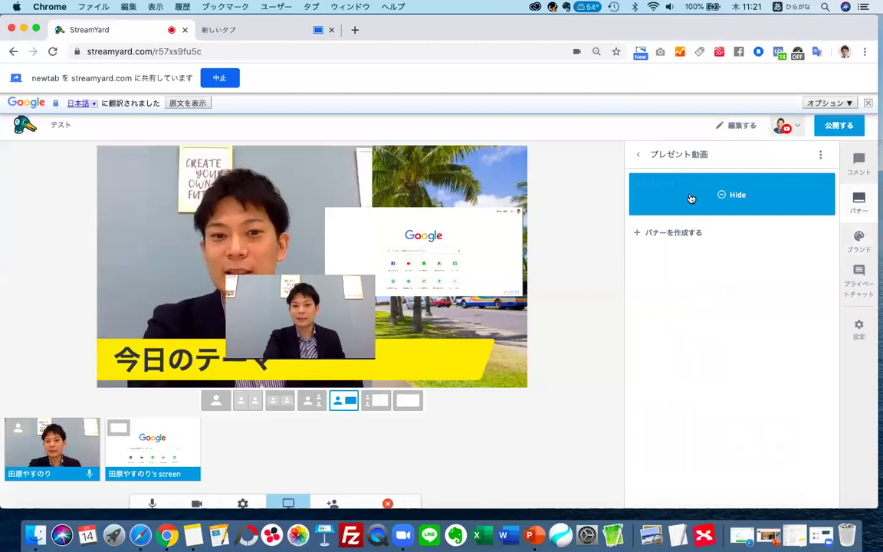
pyautogui.click(690, 197)
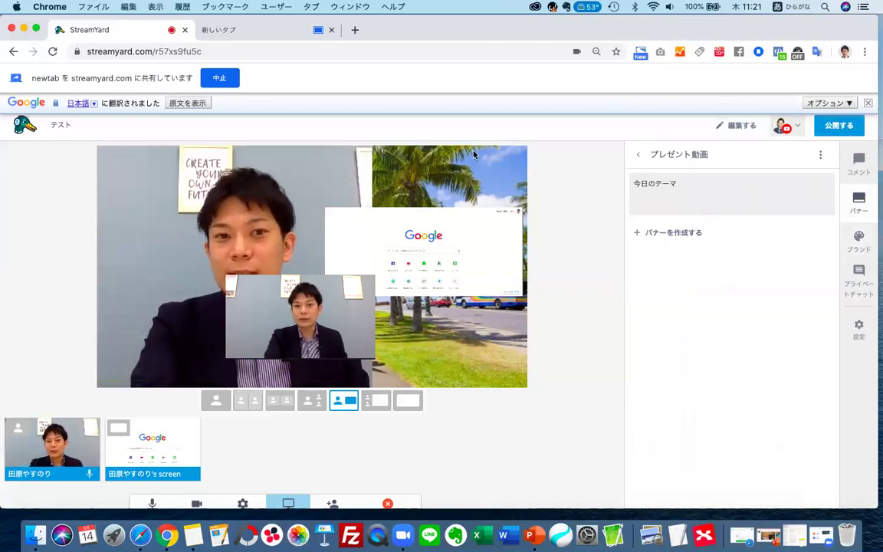
pyautogui.scroll(1, 473, 152)
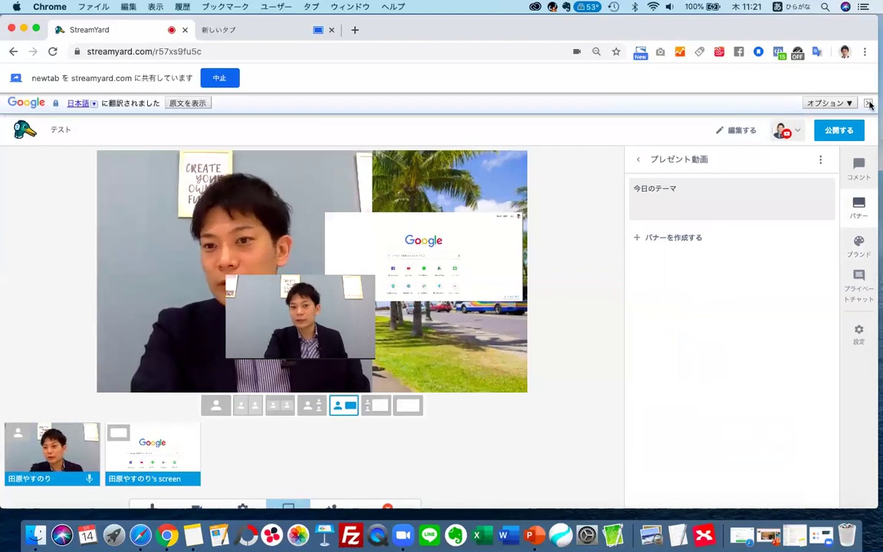
pyautogui.click(868, 102)
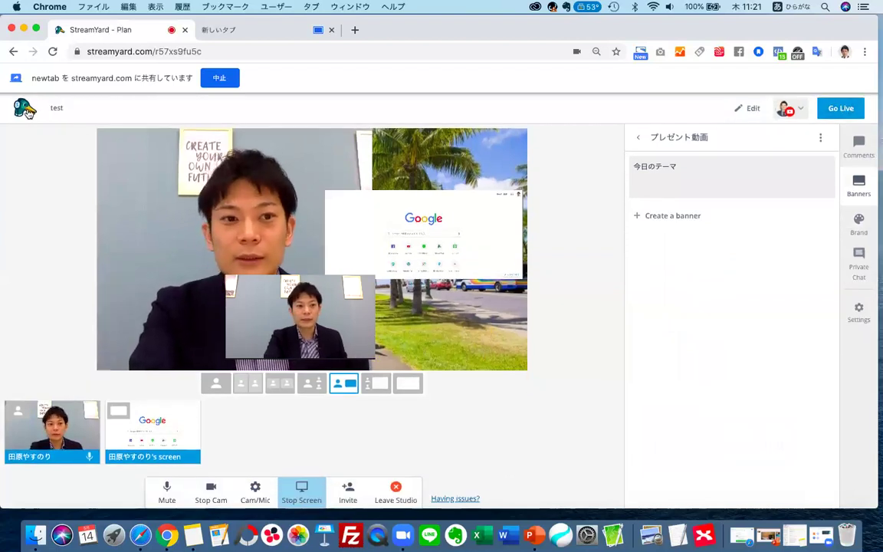
# Step: Leave the broadcast studio and go to the list of upcoming broadcasts
pyautogui.click(14, 51)
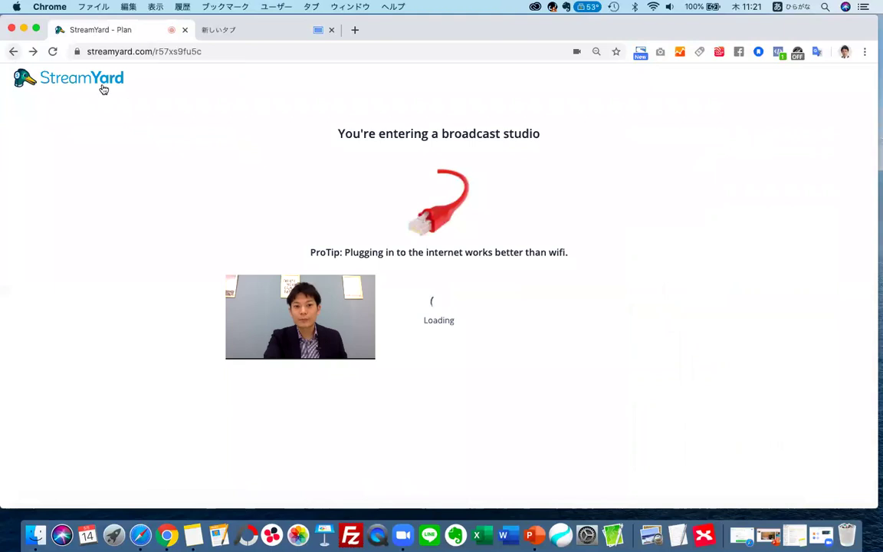
pyautogui.click(96, 86)
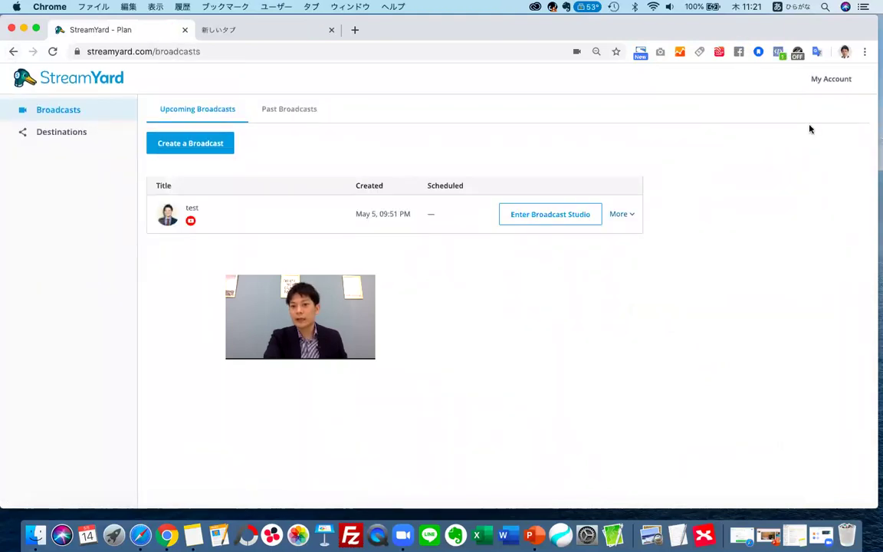
# Step: Open the account's billing page and examine the features and prices of the Free, Basic and Professional plans
pyautogui.click(827, 84)
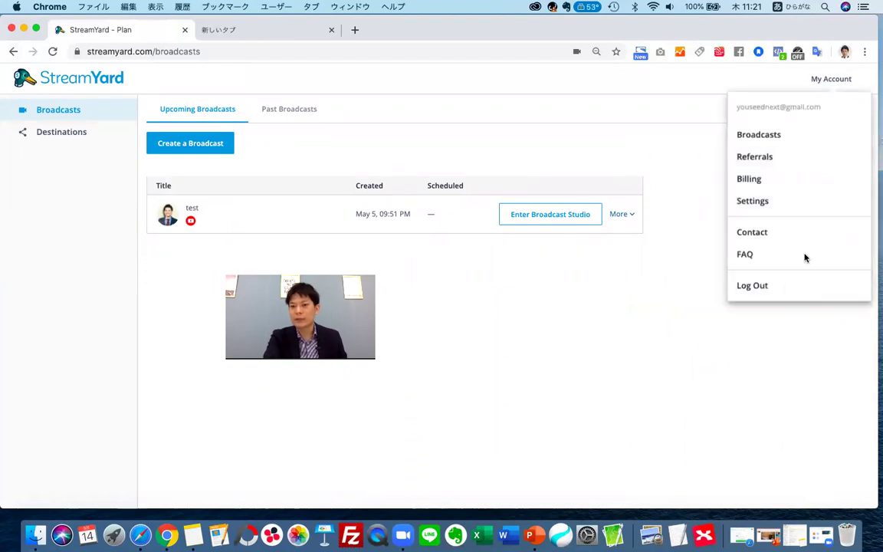
pyautogui.click(697, 261)
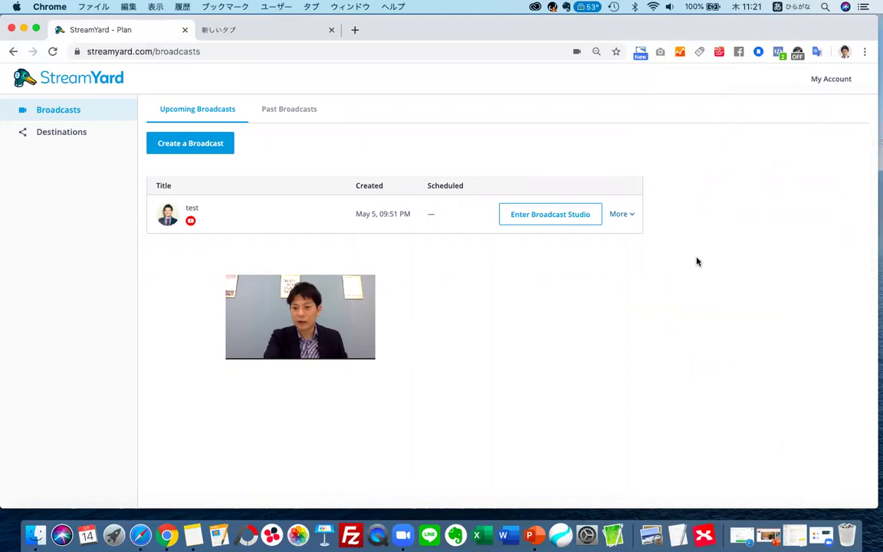
pyautogui.click(831, 86)
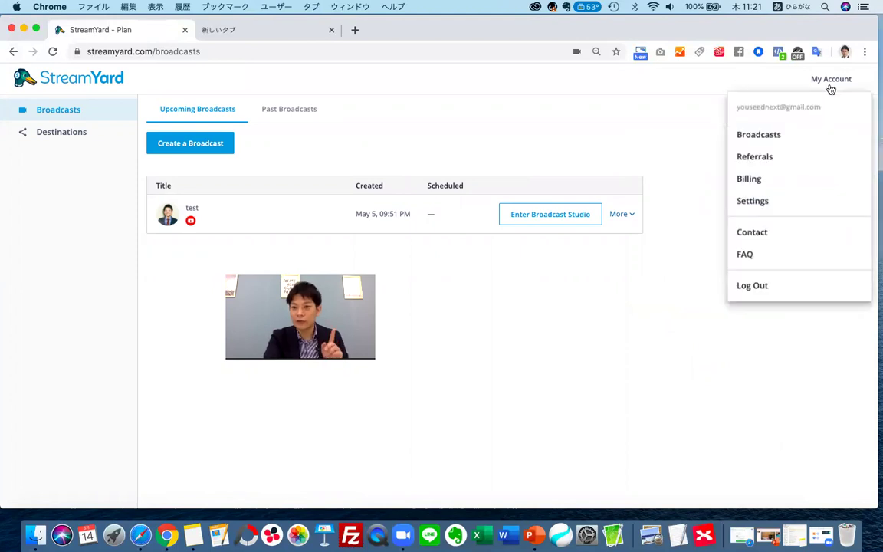
pyautogui.click(779, 185)
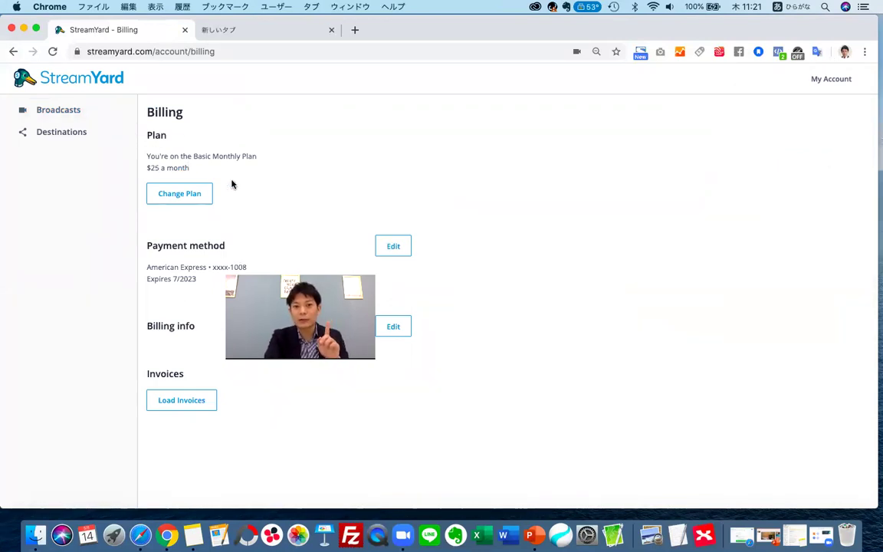
pyautogui.click(179, 196)
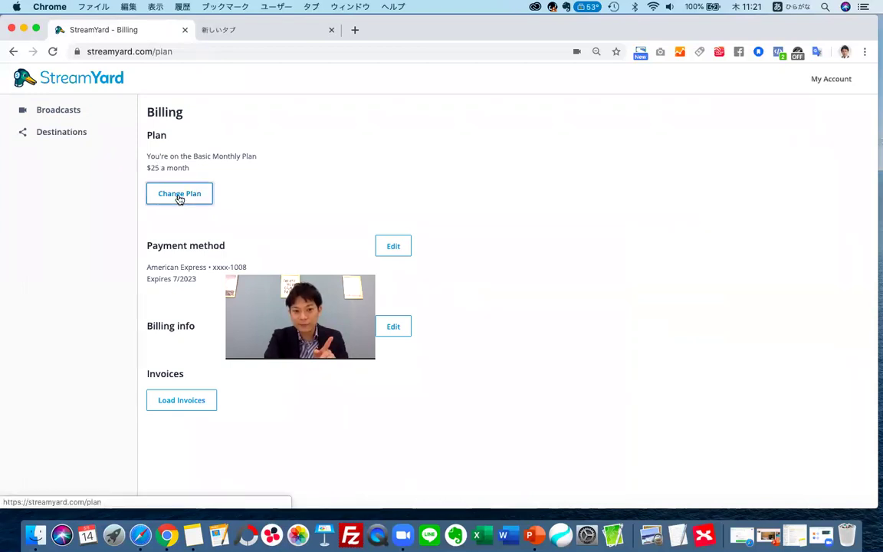
pyautogui.scroll(-5, 281, 241)
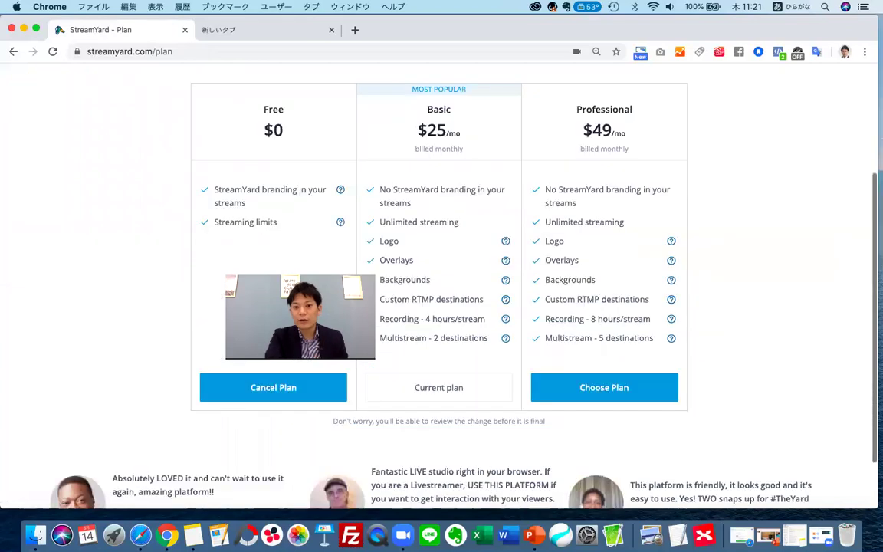
# Step: Examine the confirmation pages for cancelling to Free and switching to Professional, leaving both unconfirmed, and return to the upcoming broadcasts list
pyautogui.scroll(2, 290, 158)
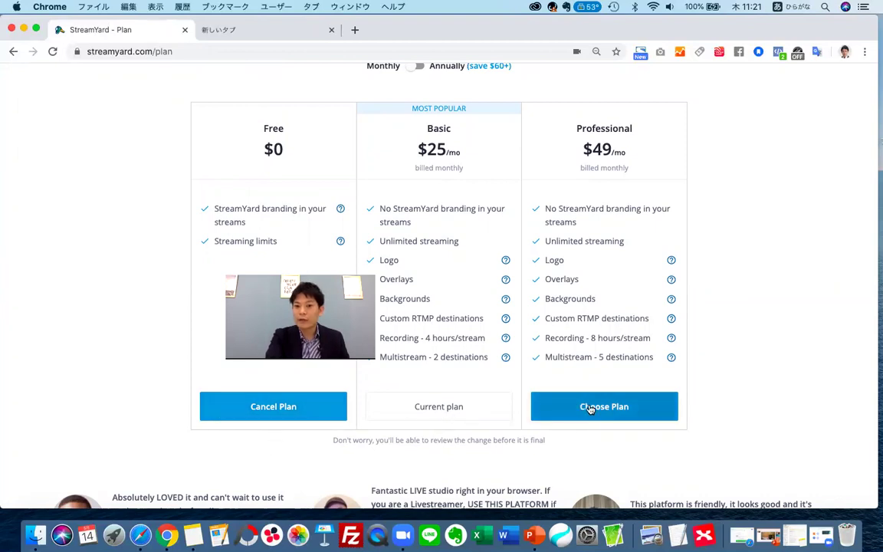
pyautogui.scroll(2, 446, 408)
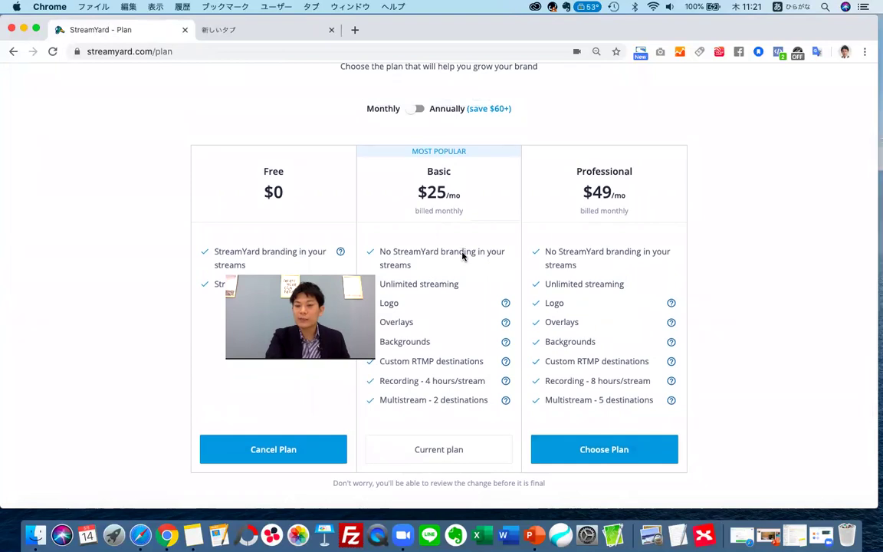
pyautogui.scroll(-2, 463, 255)
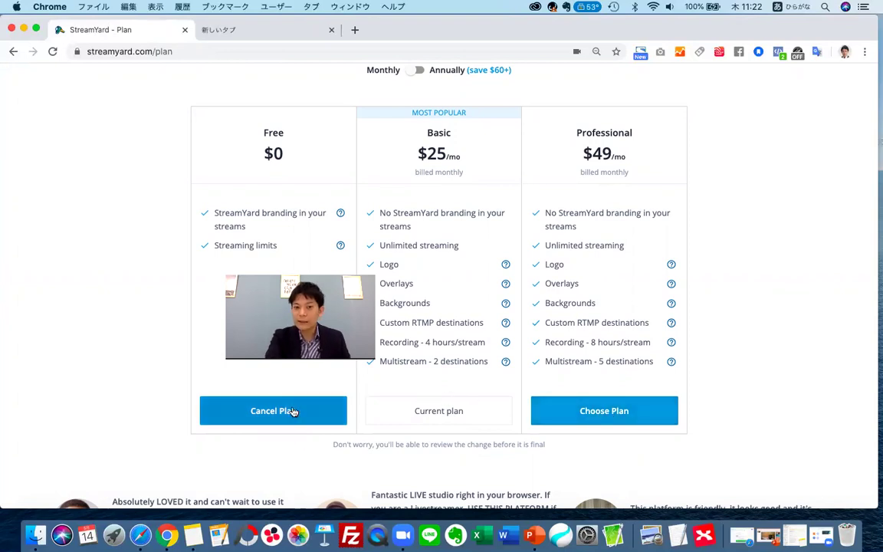
pyautogui.click(318, 416)
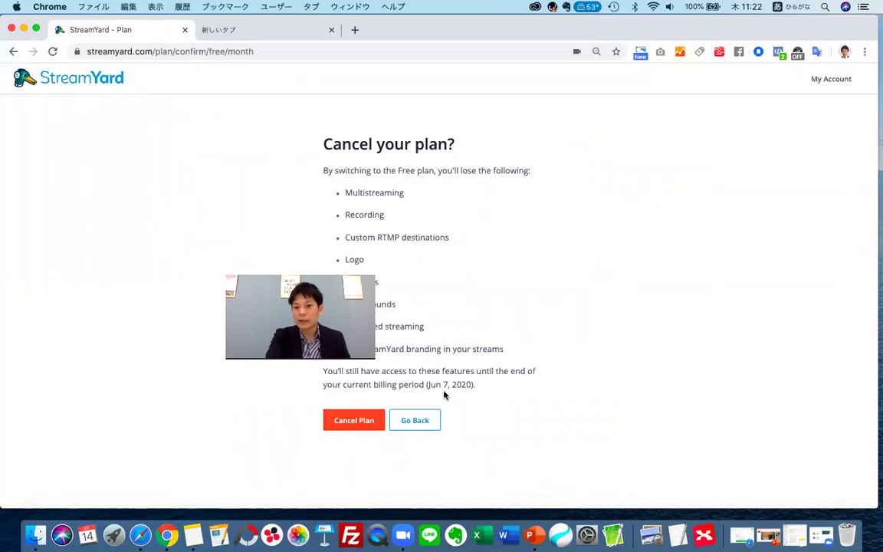
pyautogui.click(14, 52)
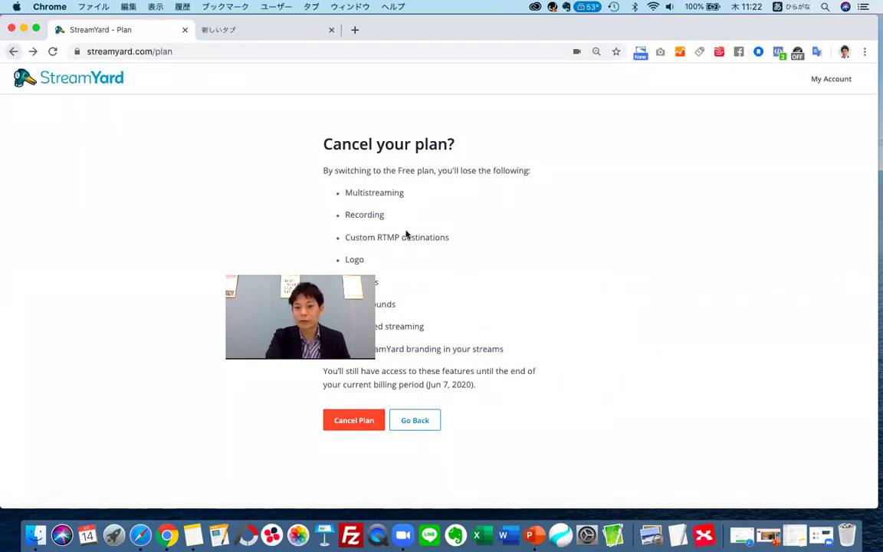
pyautogui.click(581, 411)
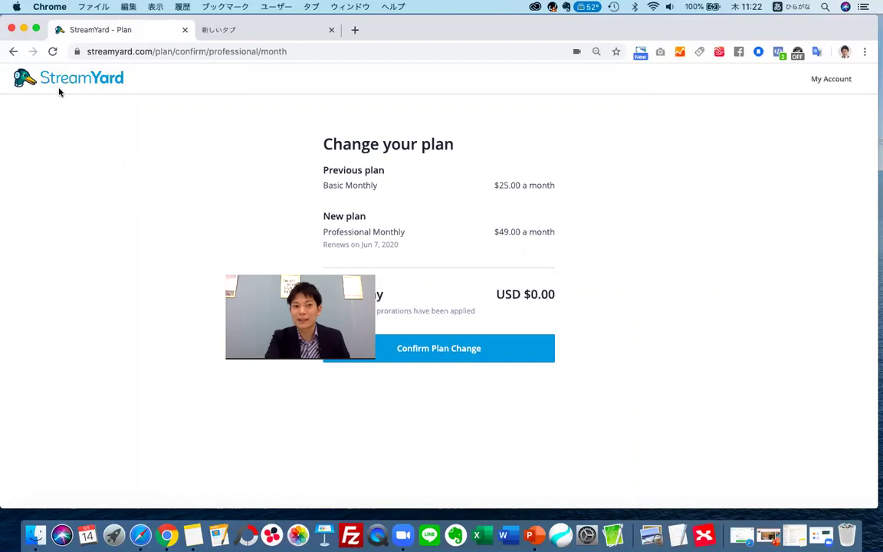
pyautogui.click(14, 52)
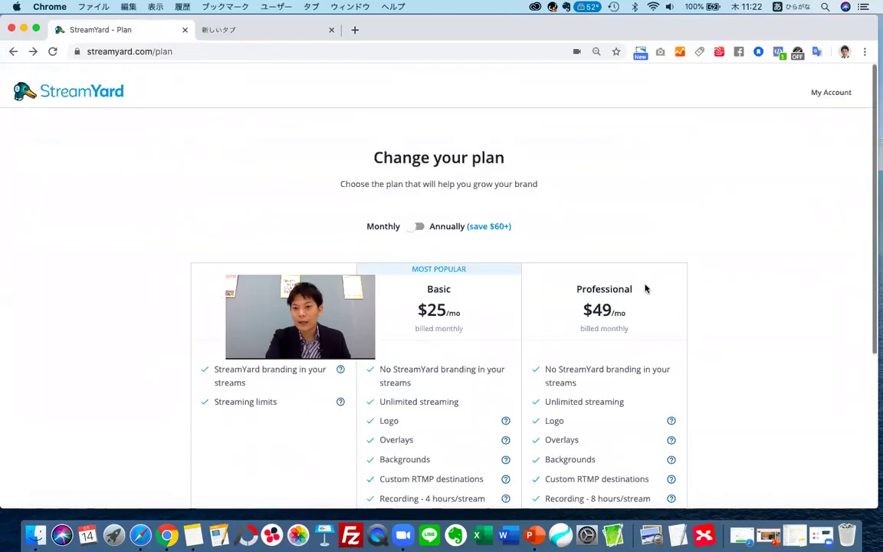
pyautogui.click(827, 83)
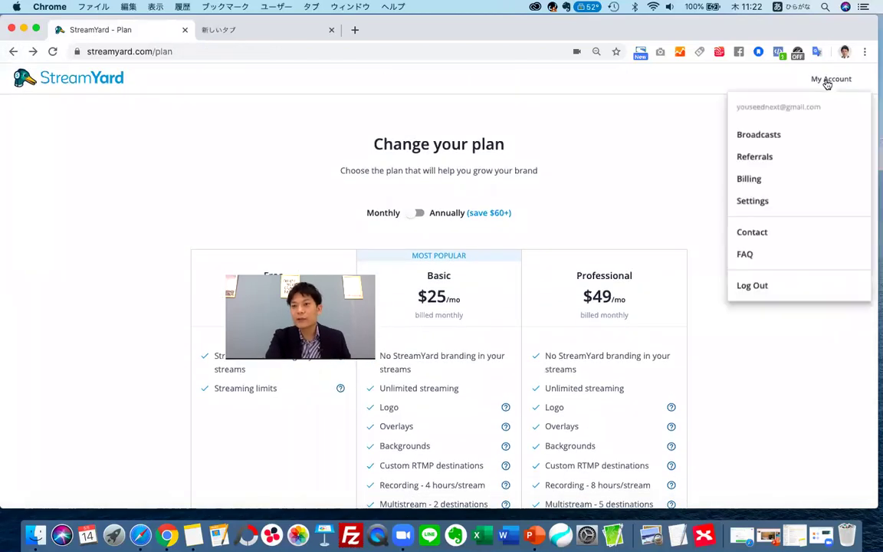
pyautogui.click(107, 90)
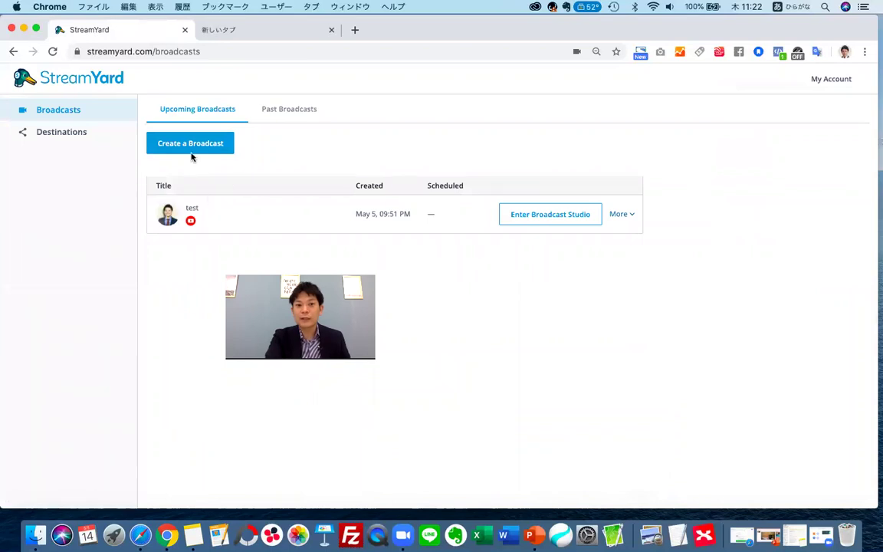
# Step: Start a new broadcast with the YouTube and Facebook destinations, try adding the third destination too, and dismiss the upgrade offer
pyautogui.click(191, 148)
pyautogui.click(332, 143)
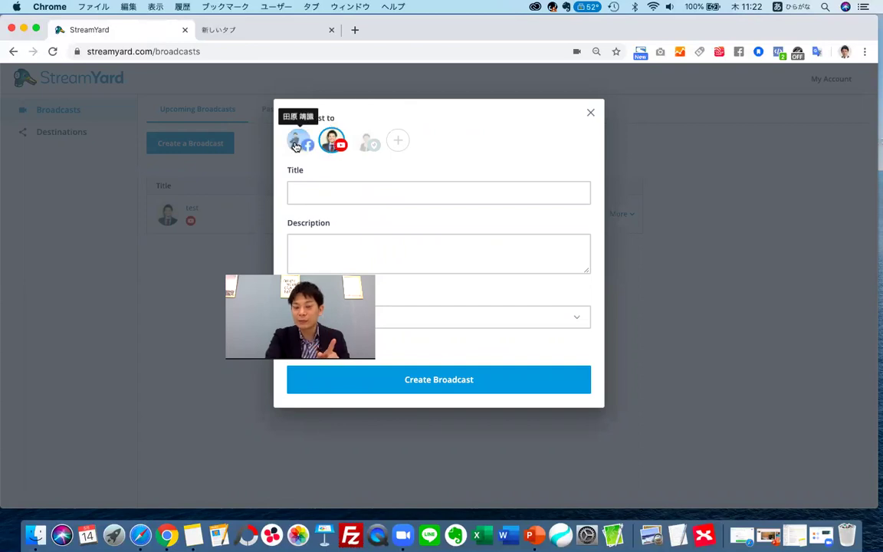
pyautogui.click(297, 146)
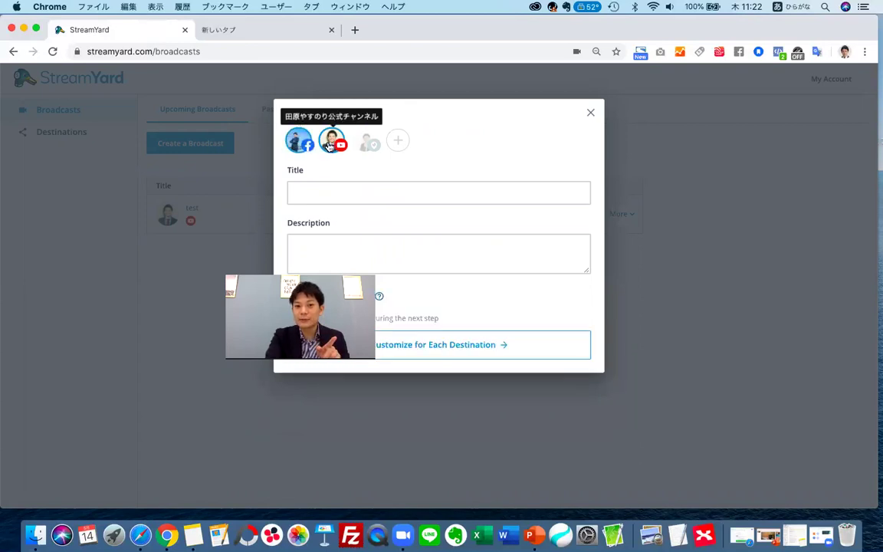
pyautogui.click(369, 148)
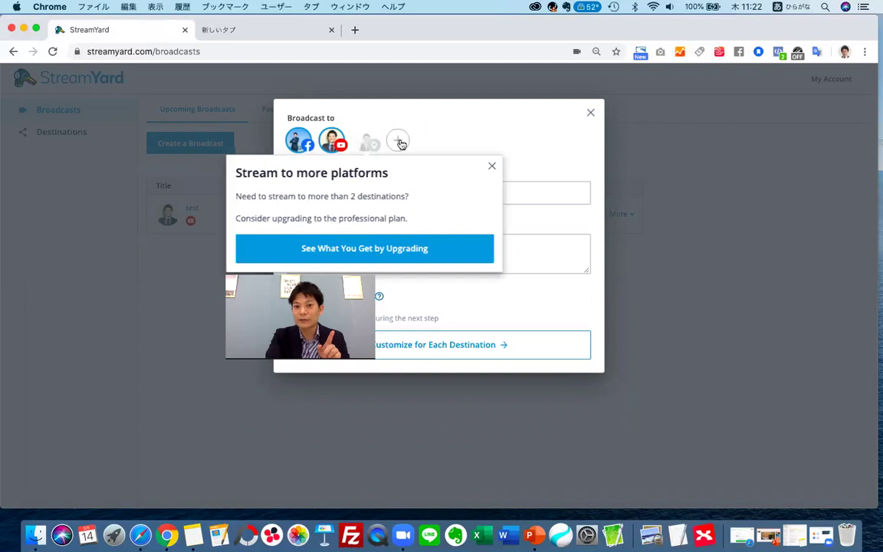
pyautogui.click(493, 168)
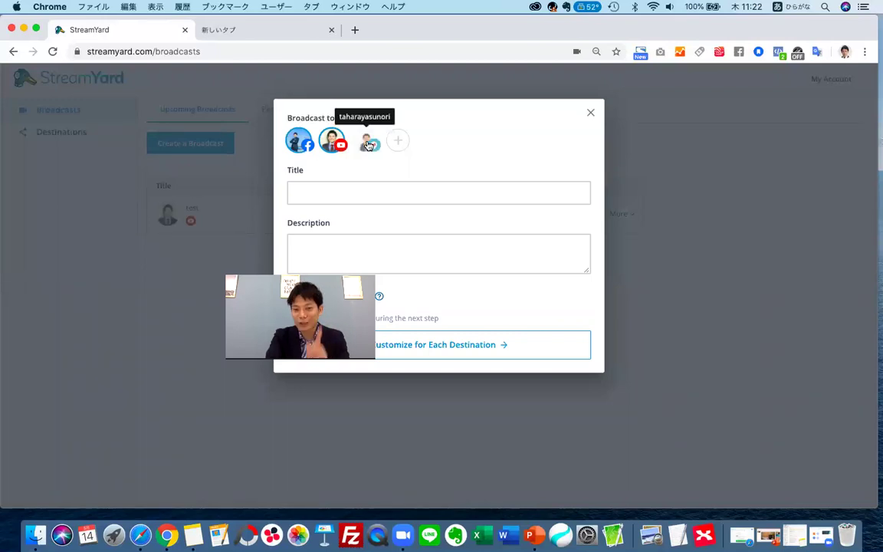
# Step: Swap the Facebook destination for the third one beside YouTube, and close the new broadcast form without creating it
pyautogui.click(299, 142)
pyautogui.click(367, 146)
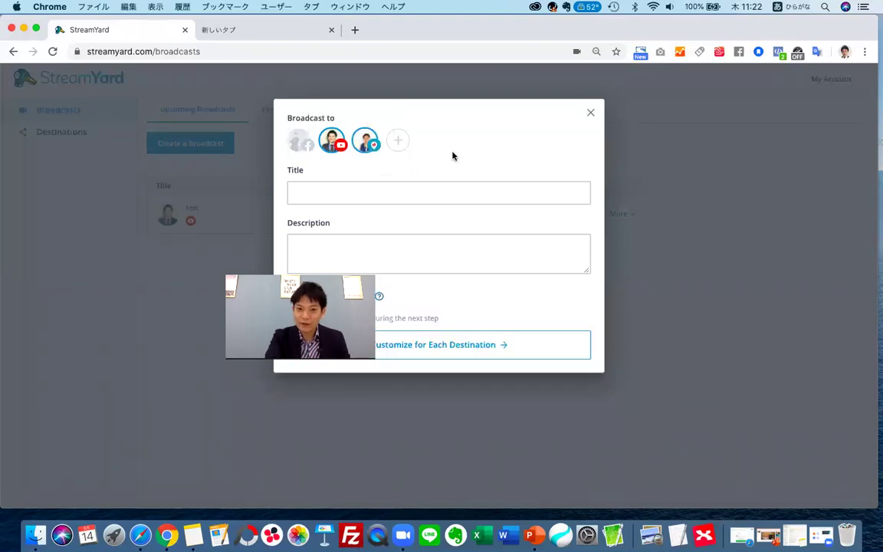
pyautogui.click(591, 115)
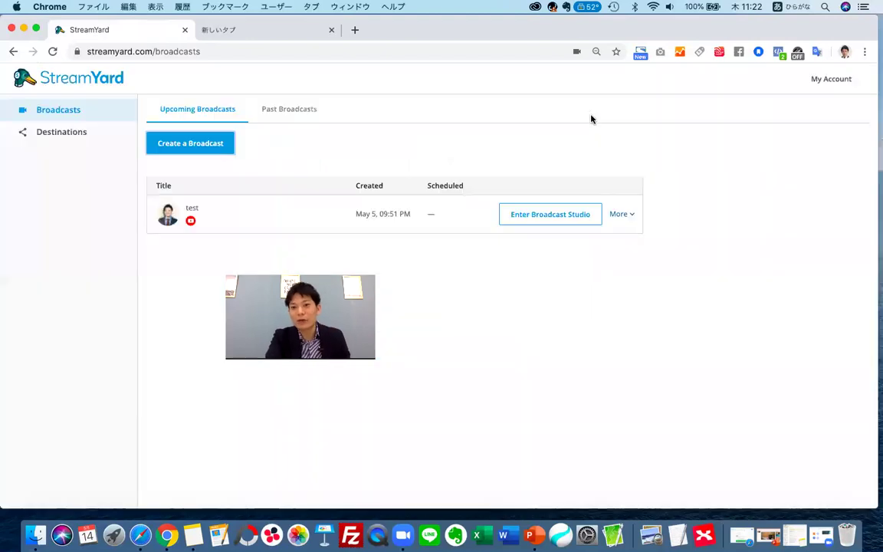